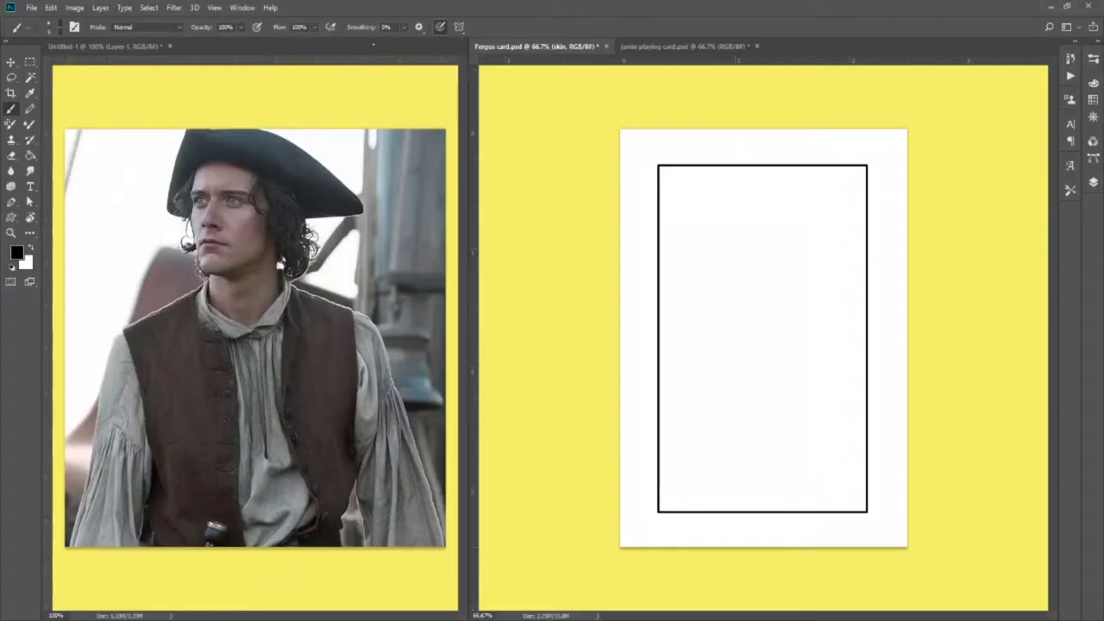
Turn on pen-pressure control for the brush opacity and add a new layer for the rough sketch.
{"action": "left_click", "coordinate": [257, 28]}
{"action": "left_click", "coordinate": [1094, 182]}
{"action": "left_click", "coordinate": [1022, 266]}
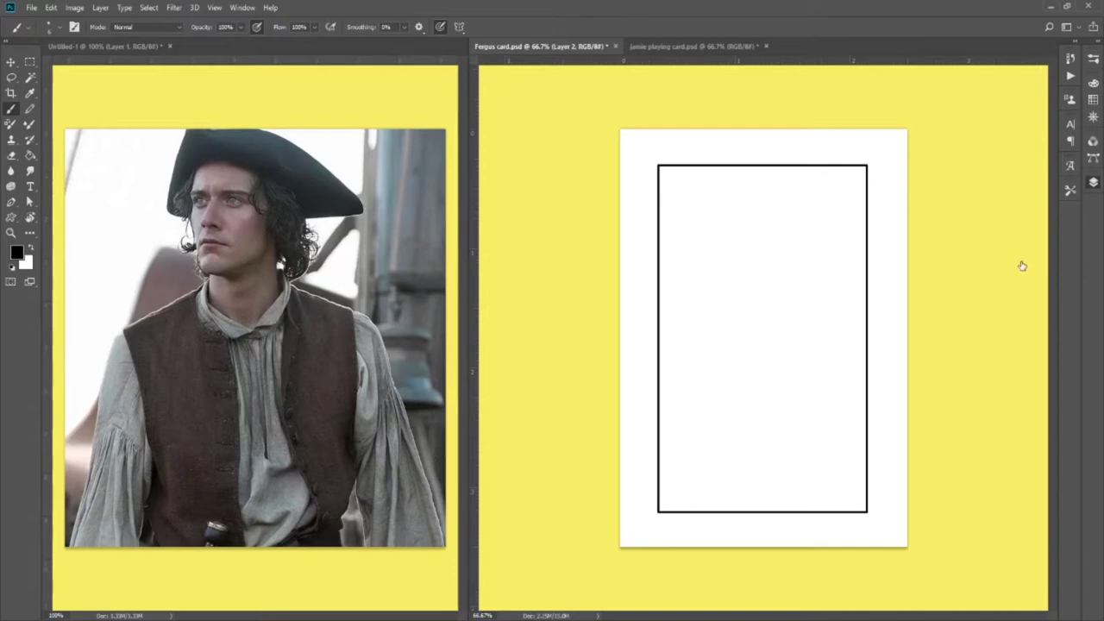
{"action": "key", "text": "ctrl+shift+alt+n"}
Rough in the head circle, the face outline with its centre line, and the tricorn hat across the card frame's upper edge.
{"action": "mouse_move", "coordinate": [785, 248]}
{"action": "left_mouse_down"}
{"action": "mouse_move", "coordinate": [727, 207]}
{"action": "mouse_move", "coordinate": [789, 185]}
{"action": "mouse_move", "coordinate": [776, 249]}
{"action": "left_mouse_up"}
{"action": "mouse_move", "coordinate": [751, 202]}
{"action": "left_mouse_down"}
{"action": "mouse_move", "coordinate": [748, 169]}
{"action": "mouse_move", "coordinate": [741, 238]}
{"action": "mouse_move", "coordinate": [721, 180]}
{"action": "mouse_move", "coordinate": [717, 222]}
{"action": "mouse_move", "coordinate": [715, 212]}
{"action": "mouse_move", "coordinate": [719, 251]}
{"action": "mouse_move", "coordinate": [748, 285]}
{"action": "mouse_move", "coordinate": [790, 265]}
{"action": "mouse_move", "coordinate": [794, 242]}
{"action": "mouse_move", "coordinate": [798, 255]}
{"action": "mouse_move", "coordinate": [801, 211]}
{"action": "left_mouse_up"}
{"action": "left_click_drag", "start_coordinate": [740, 161], "coordinate": [718, 186]}
{"action": "mouse_move", "coordinate": [737, 137]}
{"action": "left_mouse_down"}
{"action": "mouse_move", "coordinate": [809, 198]}
{"action": "mouse_move", "coordinate": [806, 221]}
{"action": "mouse_move", "coordinate": [859, 212]}
{"action": "mouse_move", "coordinate": [809, 155]}
{"action": "mouse_move", "coordinate": [744, 130]}
{"action": "mouse_move", "coordinate": [714, 130]}
{"action": "mouse_move", "coordinate": [684, 190]}
{"action": "mouse_move", "coordinate": [709, 208]}
{"action": "left_mouse_up"}
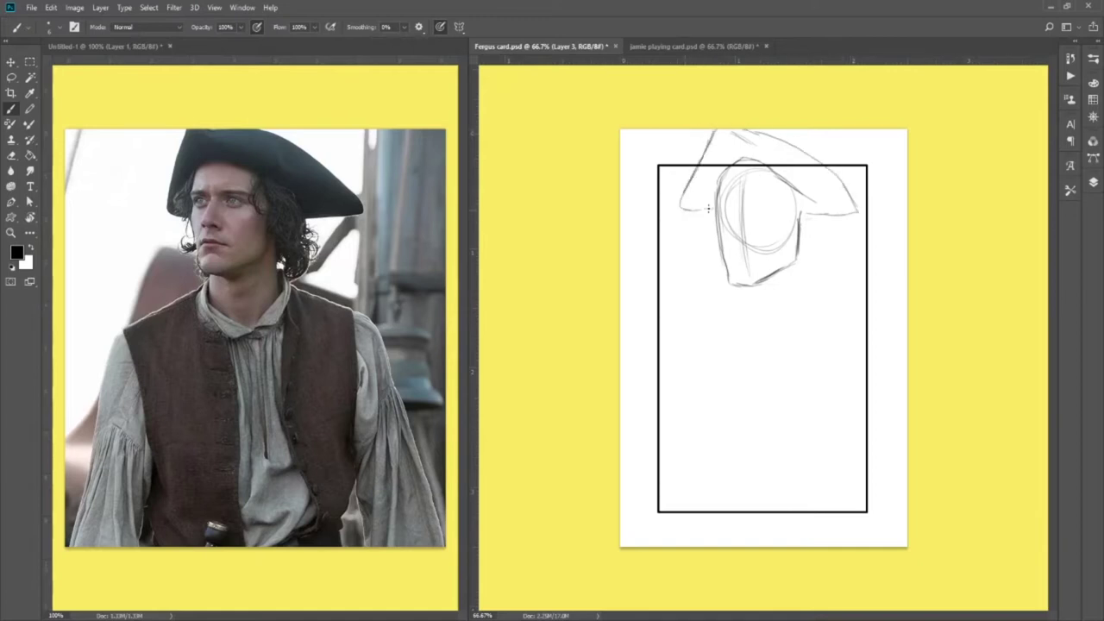
Sketch loose curls of hair down both sides of the face beneath the hat.
{"action": "mouse_move", "coordinate": [730, 164]}
{"action": "left_mouse_down"}
{"action": "mouse_move", "coordinate": [705, 186]}
{"action": "mouse_move", "coordinate": [706, 202]}
{"action": "mouse_move", "coordinate": [720, 200]}
{"action": "mouse_move", "coordinate": [706, 176]}
{"action": "mouse_move", "coordinate": [713, 226]}
{"action": "mouse_move", "coordinate": [697, 242]}
{"action": "mouse_move", "coordinate": [723, 245]}
{"action": "mouse_move", "coordinate": [730, 281]}
{"action": "left_mouse_up"}
{"action": "mouse_move", "coordinate": [775, 175]}
{"action": "left_mouse_down"}
{"action": "mouse_move", "coordinate": [794, 213]}
{"action": "mouse_move", "coordinate": [789, 182]}
{"action": "mouse_move", "coordinate": [781, 219]}
{"action": "mouse_move", "coordinate": [801, 231]}
{"action": "left_mouse_up"}
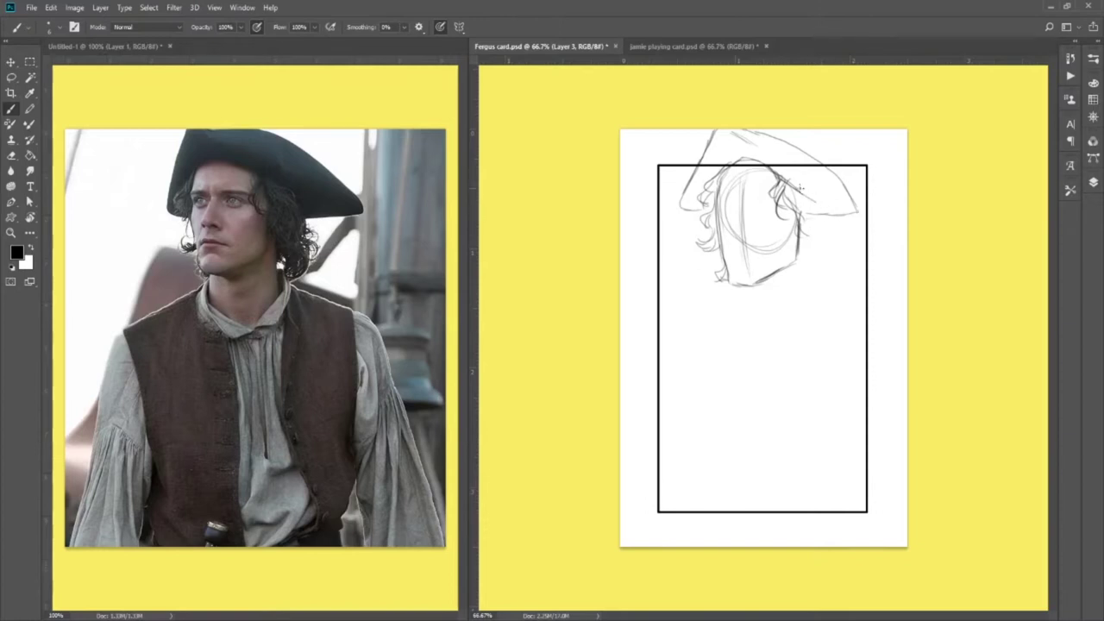
{"action": "mouse_move", "coordinate": [780, 174]}
{"action": "left_mouse_down"}
{"action": "mouse_move", "coordinate": [809, 209]}
{"action": "mouse_move", "coordinate": [814, 250]}
{"action": "mouse_move", "coordinate": [822, 243]}
{"action": "mouse_move", "coordinate": [804, 254]}
{"action": "mouse_move", "coordinate": [808, 241]}
{"action": "mouse_move", "coordinate": [809, 274]}
{"action": "left_mouse_up"}
{"action": "left_click_drag", "start_coordinate": [825, 266], "coordinate": [807, 277]}
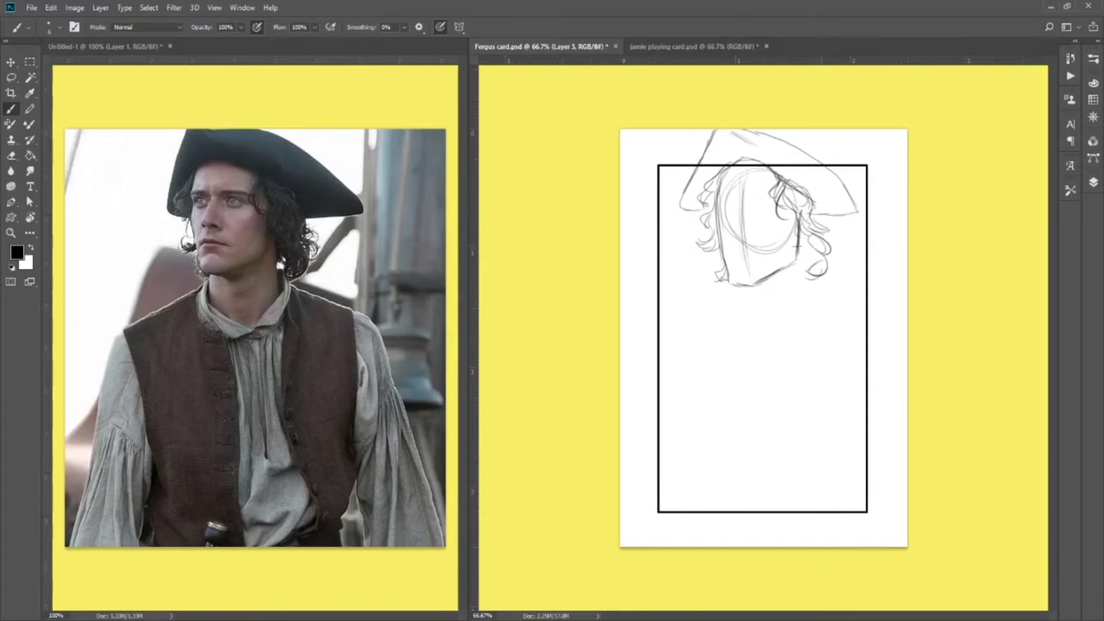
Sketch the neck below the jaw and the collar flap on the right side of the throat.
{"action": "left_click_drag", "start_coordinate": [796, 231], "coordinate": [806, 291]}
{"action": "mouse_move", "coordinate": [727, 277]}
{"action": "left_mouse_down"}
{"action": "mouse_move", "coordinate": [771, 280]}
{"action": "mouse_move", "coordinate": [742, 292]}
{"action": "mouse_move", "coordinate": [807, 301]}
{"action": "mouse_move", "coordinate": [771, 330]}
{"action": "mouse_move", "coordinate": [804, 297]}
{"action": "mouse_move", "coordinate": [760, 345]}
{"action": "left_mouse_up"}
{"action": "key", "text": "e"}
{"action": "key", "text": "b"}
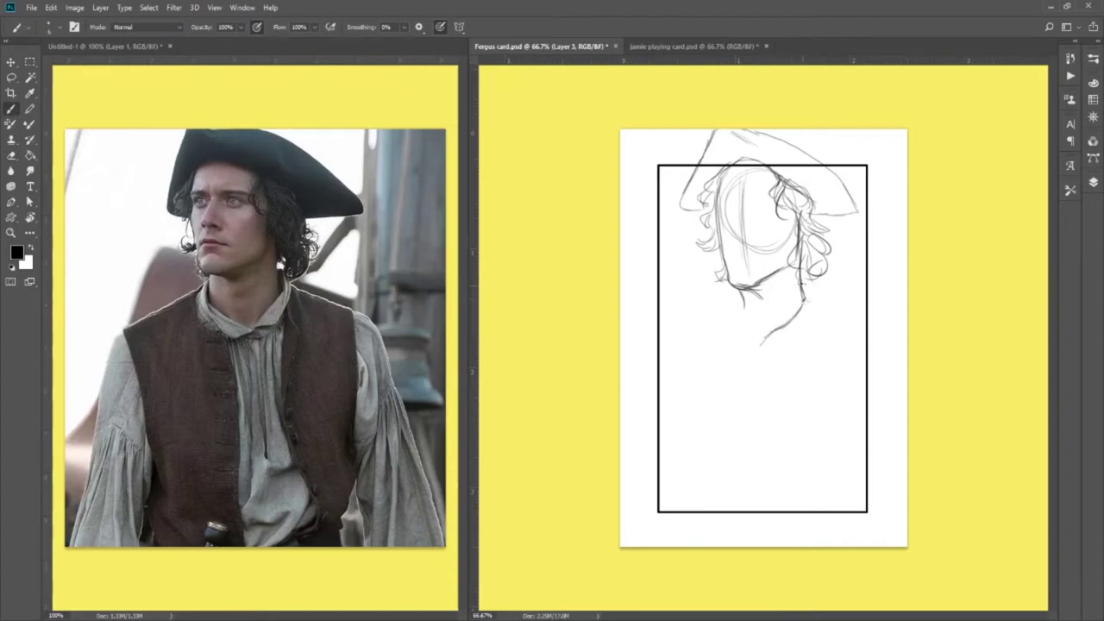
{"action": "mouse_move", "coordinate": [811, 295]}
{"action": "left_mouse_down"}
{"action": "mouse_move", "coordinate": [786, 354]}
{"action": "mouse_move", "coordinate": [763, 344]}
{"action": "mouse_move", "coordinate": [801, 324]}
{"action": "mouse_move", "coordinate": [787, 352]}
{"action": "mouse_move", "coordinate": [813, 303]}
{"action": "left_mouse_up"}
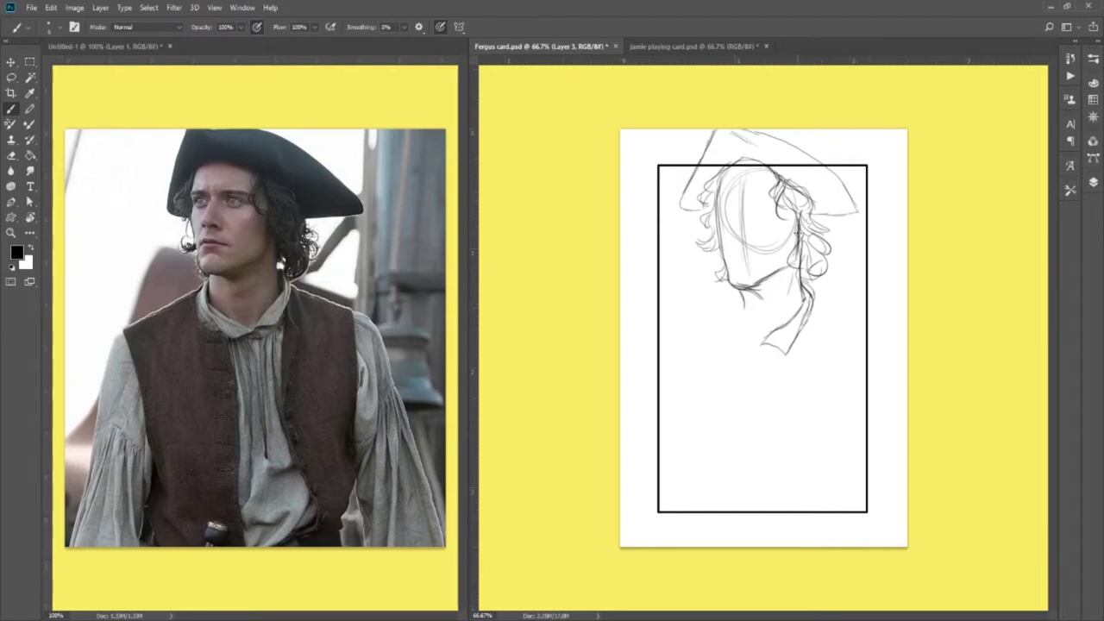
Darken the jawline and hat brim, and sketch the left half of the shirt collar.
{"action": "left_click_drag", "start_coordinate": [756, 286], "coordinate": [794, 264]}
{"action": "mouse_move", "coordinate": [769, 171]}
{"action": "left_mouse_down"}
{"action": "mouse_move", "coordinate": [756, 158]}
{"action": "mouse_move", "coordinate": [793, 143]}
{"action": "mouse_move", "coordinate": [873, 209]}
{"action": "mouse_move", "coordinate": [830, 212]}
{"action": "left_mouse_up"}
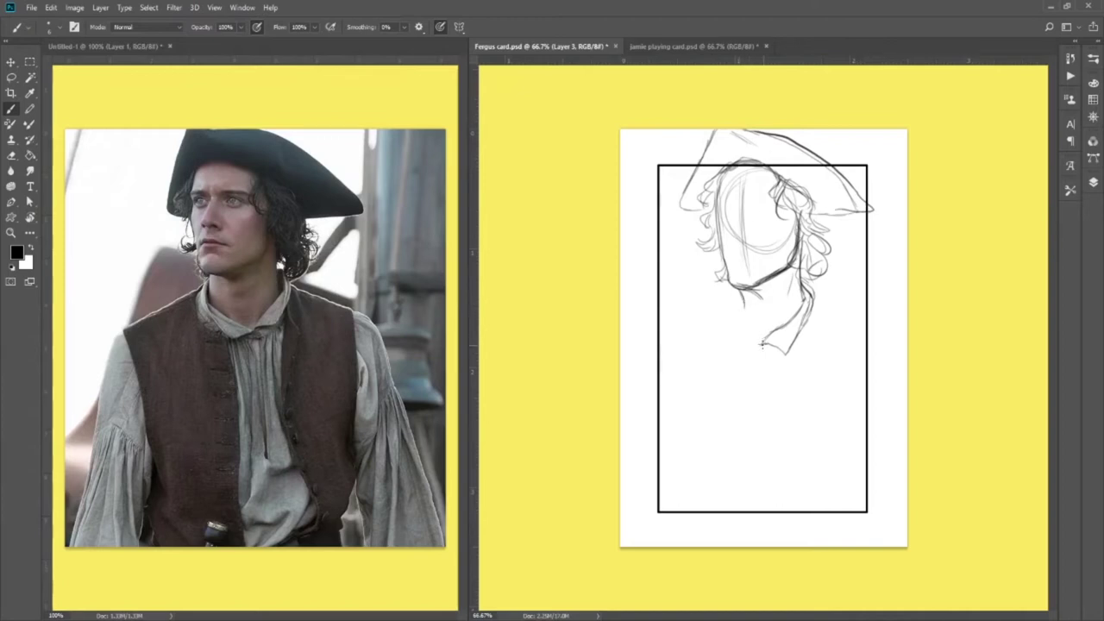
{"action": "mouse_move", "coordinate": [749, 334]}
{"action": "left_mouse_down"}
{"action": "mouse_move", "coordinate": [732, 295]}
{"action": "mouse_move", "coordinate": [730, 331]}
{"action": "mouse_move", "coordinate": [733, 289]}
{"action": "mouse_move", "coordinate": [723, 324]}
{"action": "mouse_move", "coordinate": [744, 356]}
{"action": "left_mouse_up"}
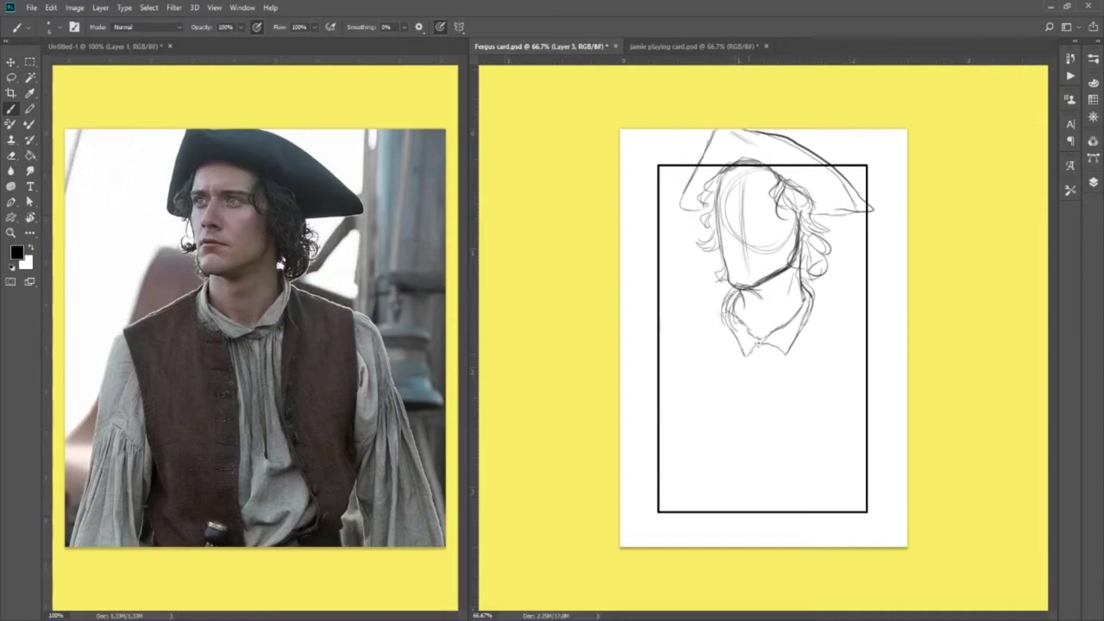
{"action": "mouse_move", "coordinate": [723, 320]}
{"action": "left_mouse_down"}
{"action": "mouse_move", "coordinate": [738, 340]}
{"action": "mouse_move", "coordinate": [790, 297]}
{"action": "mouse_move", "coordinate": [754, 330]}
{"action": "left_mouse_up"}
Sketch the right shoulder and sleeve, and the vest's right front edge with its lapel.
{"action": "mouse_move", "coordinate": [813, 299]}
{"action": "left_mouse_down"}
{"action": "mouse_move", "coordinate": [880, 324]}
{"action": "mouse_move", "coordinate": [869, 464]}
{"action": "left_mouse_up"}
{"action": "mouse_move", "coordinate": [885, 328]}
{"action": "left_mouse_down"}
{"action": "mouse_move", "coordinate": [908, 392]}
{"action": "mouse_move", "coordinate": [883, 412]}
{"action": "mouse_move", "coordinate": [887, 457]}
{"action": "left_mouse_up"}
{"action": "left_click_drag", "start_coordinate": [900, 409], "coordinate": [894, 452]}
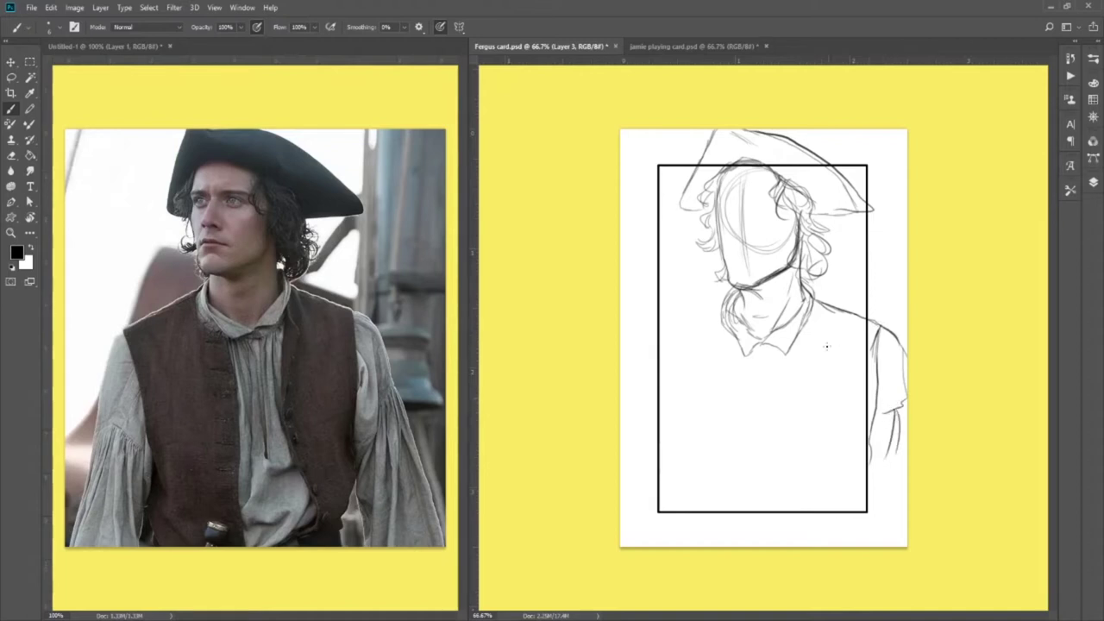
{"action": "mouse_move", "coordinate": [805, 324]}
{"action": "left_mouse_down"}
{"action": "mouse_move", "coordinate": [790, 412]}
{"action": "mouse_move", "coordinate": [813, 473]}
{"action": "left_mouse_up"}
{"action": "mouse_move", "coordinate": [815, 300]}
{"action": "left_mouse_down"}
{"action": "mouse_move", "coordinate": [814, 361]}
{"action": "mouse_move", "coordinate": [797, 409]}
{"action": "left_mouse_up"}
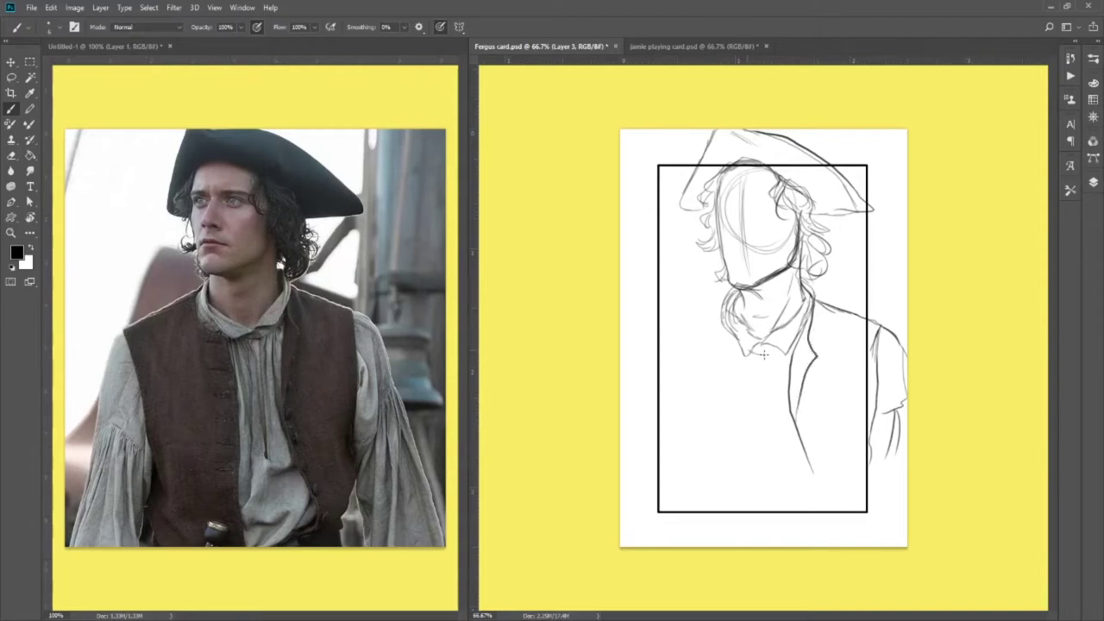
Draw the gathered shirt folds below the collar, the vest's left front edge and the buttons along its right edge.
{"action": "left_click_drag", "start_coordinate": [764, 356], "coordinate": [760, 409]}
{"action": "left_click_drag", "start_coordinate": [764, 356], "coordinate": [764, 455]}
{"action": "mouse_move", "coordinate": [771, 355]}
{"action": "left_mouse_down"}
{"action": "mouse_move", "coordinate": [773, 427]}
{"action": "mouse_move", "coordinate": [781, 376]}
{"action": "mouse_move", "coordinate": [782, 398]}
{"action": "mouse_move", "coordinate": [756, 402]}
{"action": "left_mouse_up"}
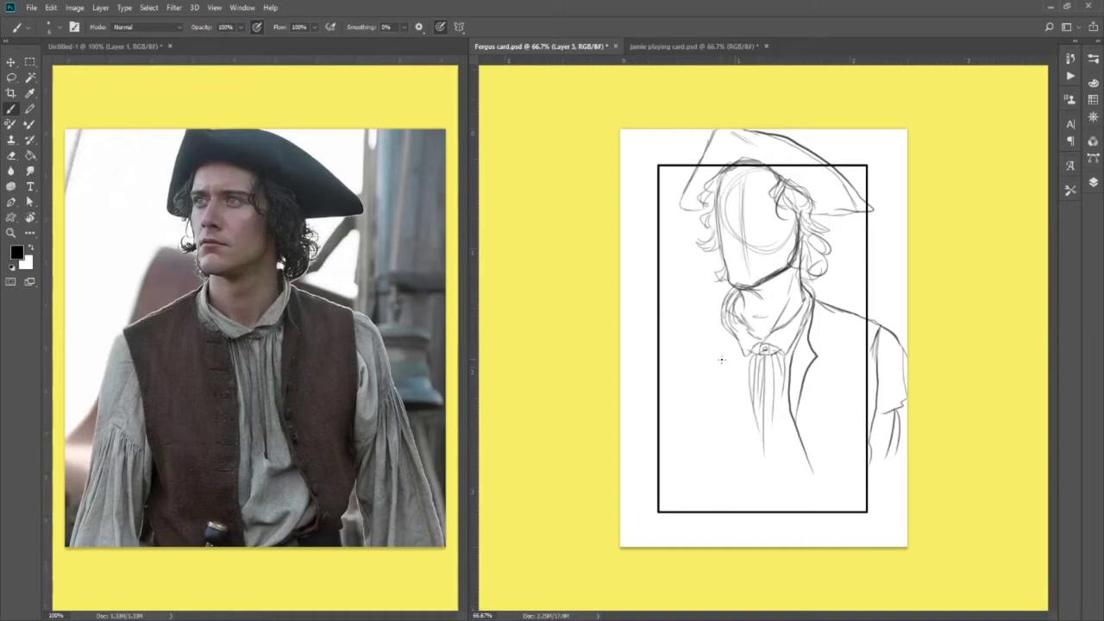
{"action": "left_click_drag", "start_coordinate": [735, 329], "coordinate": [740, 488]}
{"action": "left_click_drag", "start_coordinate": [808, 381], "coordinate": [805, 430]}
Sketch the left shoulder and sleeve, and add short buttonhole marks along the vest's left front edge.
{"action": "mouse_move", "coordinate": [720, 302]}
{"action": "left_mouse_down"}
{"action": "mouse_move", "coordinate": [654, 336]}
{"action": "mouse_move", "coordinate": [676, 452]}
{"action": "left_mouse_up"}
{"action": "mouse_move", "coordinate": [654, 335]}
{"action": "left_mouse_down"}
{"action": "mouse_move", "coordinate": [633, 440]}
{"action": "mouse_move", "coordinate": [640, 430]}
{"action": "mouse_move", "coordinate": [672, 444]}
{"action": "mouse_move", "coordinate": [633, 459]}
{"action": "left_mouse_up"}
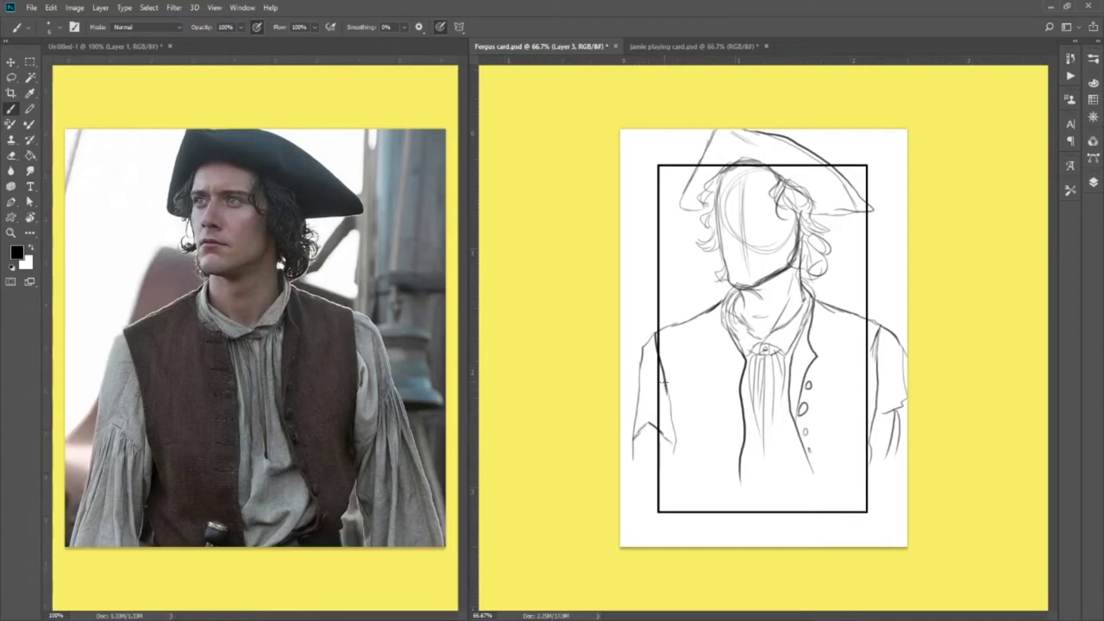
{"action": "left_click_drag", "start_coordinate": [738, 359], "coordinate": [727, 359]}
{"action": "left_click_drag", "start_coordinate": [723, 409], "coordinate": [737, 412]}
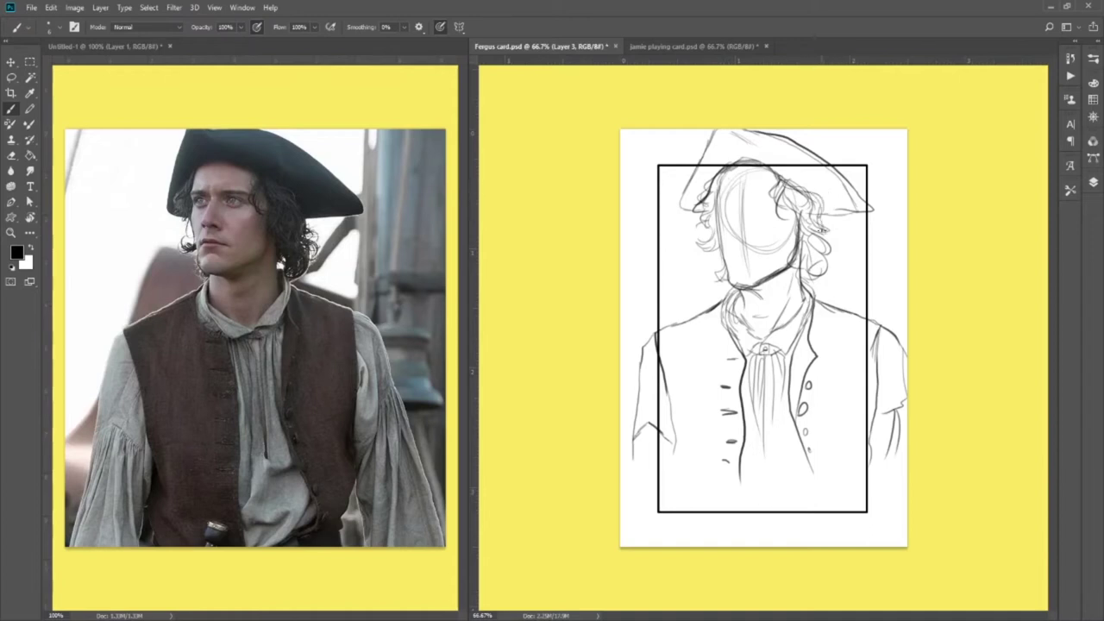
Enlarge the view of the face to 200% and draw curved brow and eye guidelines across it.
{"action": "key", "text": "z"}
{"action": "double_click", "coordinate": [746, 193]}
{"action": "key", "text": "b"}
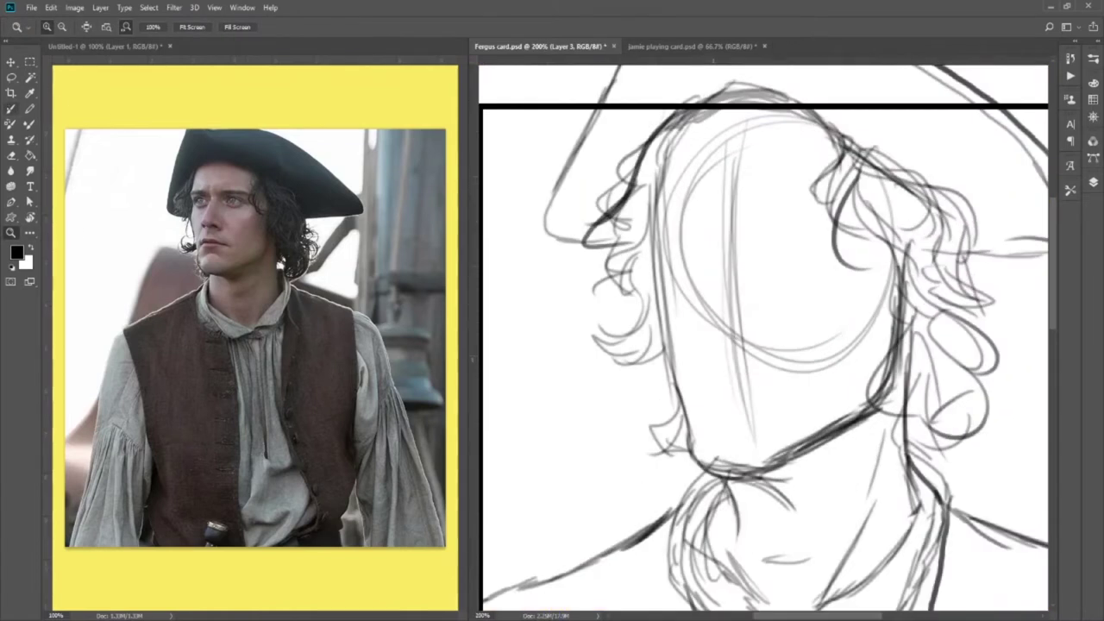
{"action": "mouse_move", "coordinate": [619, 224]}
{"action": "left_mouse_down"}
{"action": "mouse_move", "coordinate": [809, 216]}
{"action": "mouse_move", "coordinate": [696, 223]}
{"action": "left_mouse_up"}
{"action": "left_click_drag", "start_coordinate": [661, 261], "coordinate": [849, 274]}
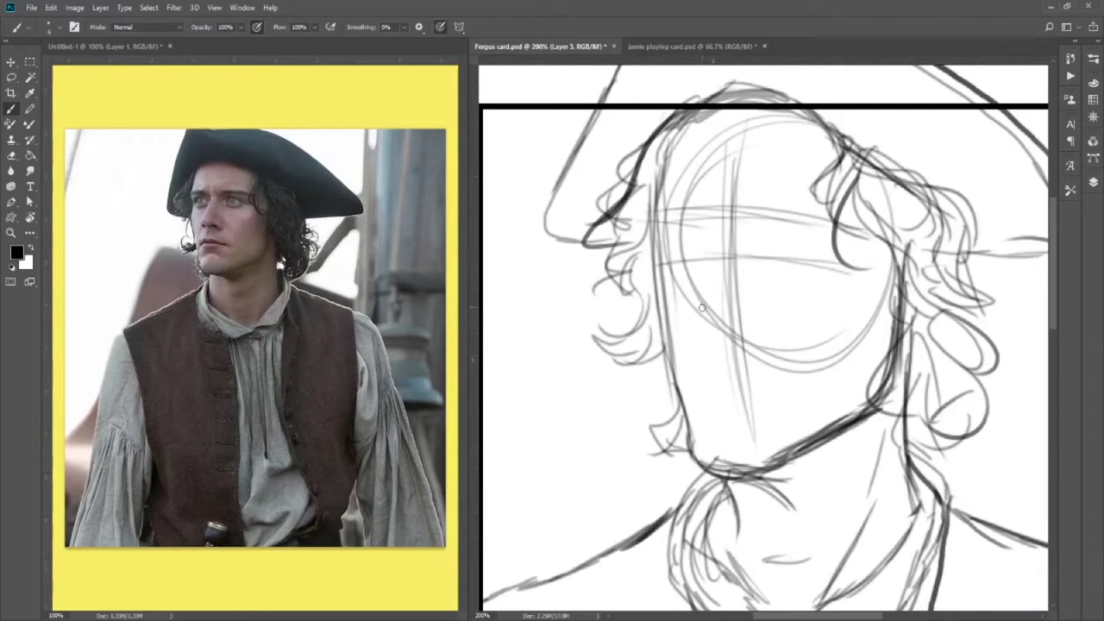
Draw a bold contour along the forehead, cheek and chin, and erase the stray stroke at the nose bridge.
{"action": "left_click_drag", "start_coordinate": [710, 219], "coordinate": [721, 246]}
{"action": "mouse_move", "coordinate": [689, 119]}
{"action": "left_mouse_down"}
{"action": "mouse_move", "coordinate": [645, 221]}
{"action": "mouse_move", "coordinate": [656, 344]}
{"action": "left_mouse_up"}
{"action": "mouse_move", "coordinate": [648, 275]}
{"action": "left_mouse_down"}
{"action": "mouse_move", "coordinate": [691, 454]}
{"action": "mouse_move", "coordinate": [715, 473]}
{"action": "mouse_move", "coordinate": [792, 442]}
{"action": "left_mouse_up"}
{"action": "key", "text": "e"}
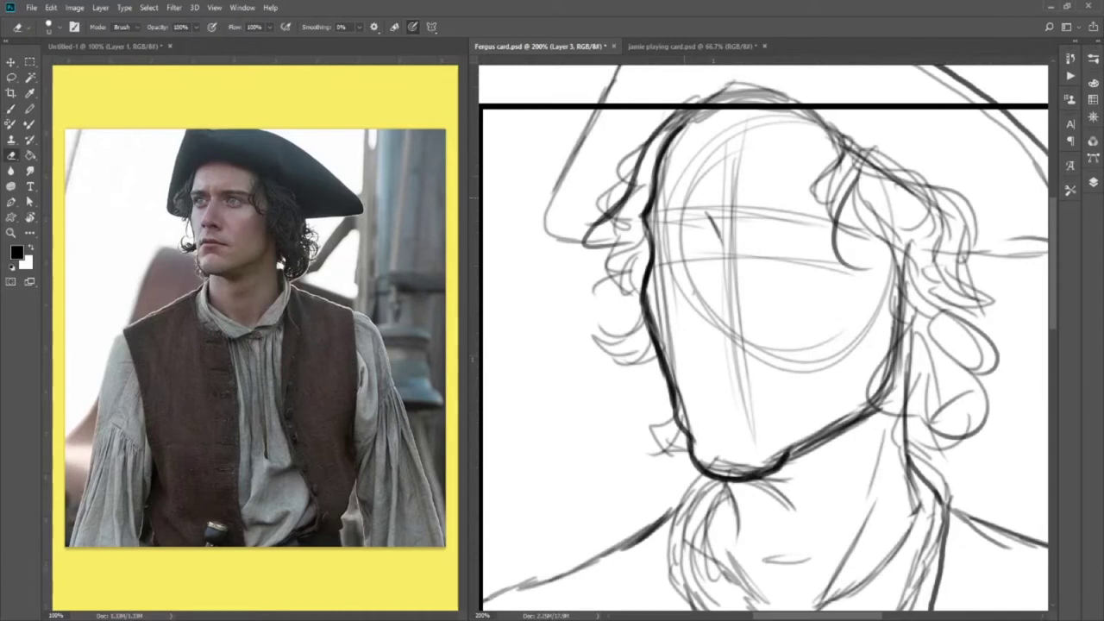
{"action": "left_click_drag", "start_coordinate": [709, 217], "coordinate": [722, 240]}
Sketch the nose with its nostrils and a dark line down the bridge, cleaning up lines around the tip.
{"action": "key", "text": "b"}
{"action": "mouse_move", "coordinate": [688, 317]}
{"action": "left_mouse_down"}
{"action": "mouse_move", "coordinate": [734, 334]}
{"action": "mouse_move", "coordinate": [758, 321]}
{"action": "mouse_move", "coordinate": [754, 333]}
{"action": "mouse_move", "coordinate": [707, 331]}
{"action": "left_mouse_up"}
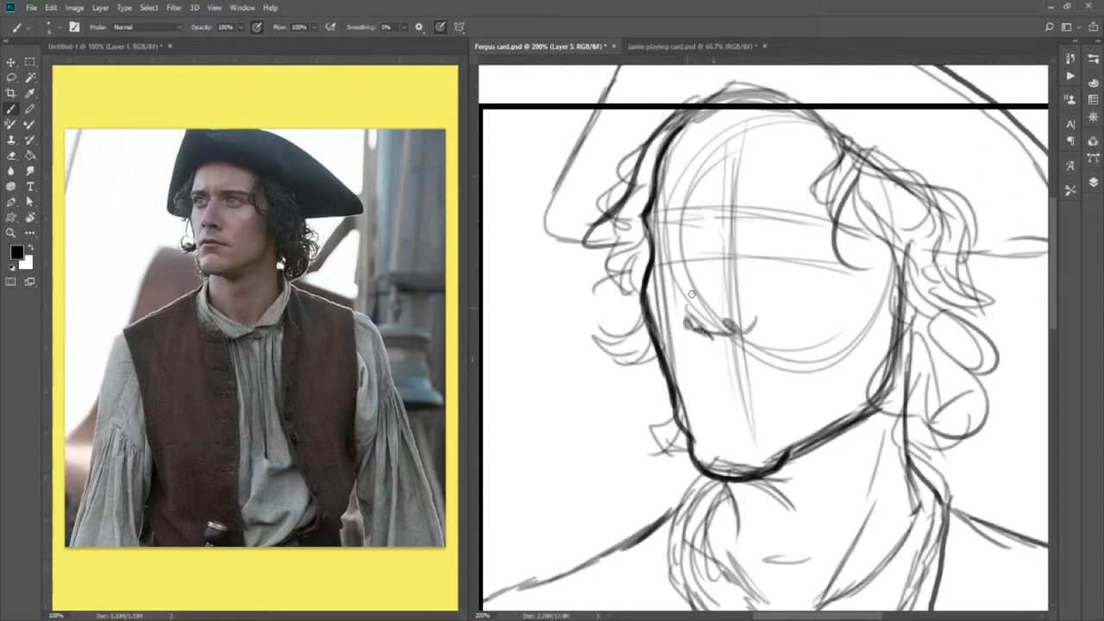
{"action": "mouse_move", "coordinate": [698, 213]}
{"action": "left_mouse_down"}
{"action": "mouse_move", "coordinate": [696, 192]}
{"action": "mouse_move", "coordinate": [701, 219]}
{"action": "mouse_move", "coordinate": [682, 321]}
{"action": "left_mouse_up"}
{"action": "left_click_drag", "start_coordinate": [707, 241], "coordinate": [691, 302]}
{"action": "left_click_drag", "start_coordinate": [708, 264], "coordinate": [680, 334]}
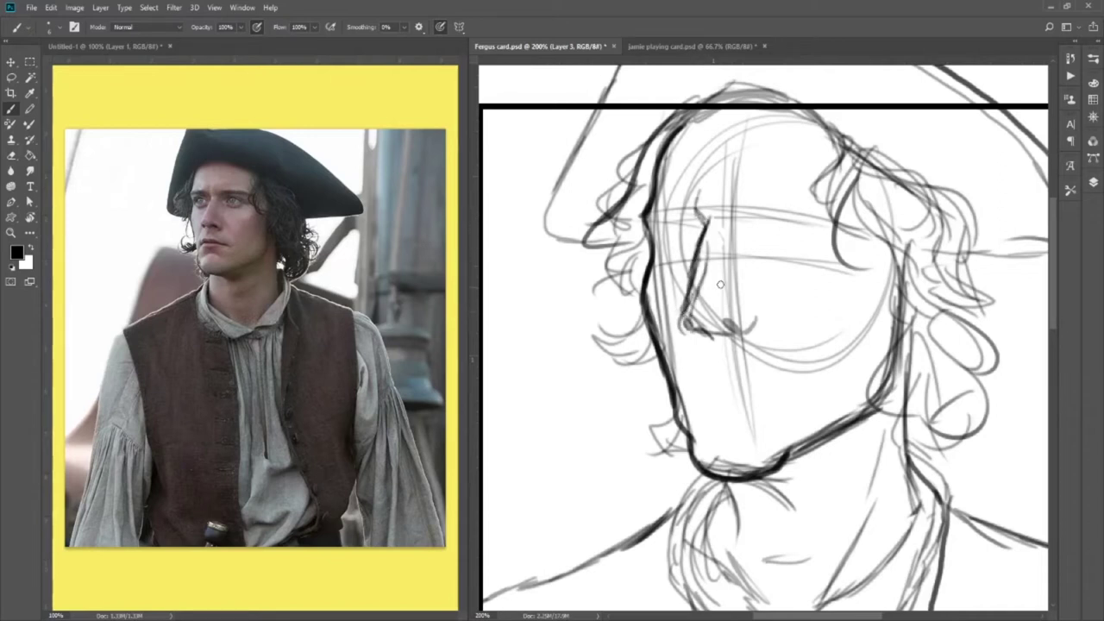
{"action": "key", "text": "e"}
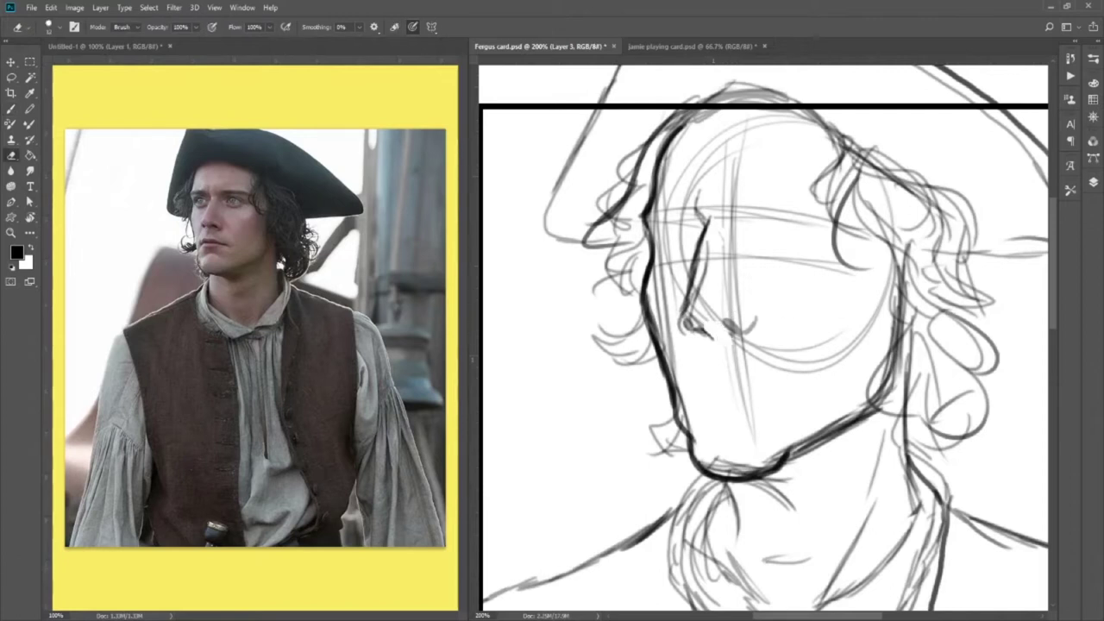
{"action": "key", "text": "b"}
{"action": "left_click_drag", "start_coordinate": [692, 326], "coordinate": [701, 331]}
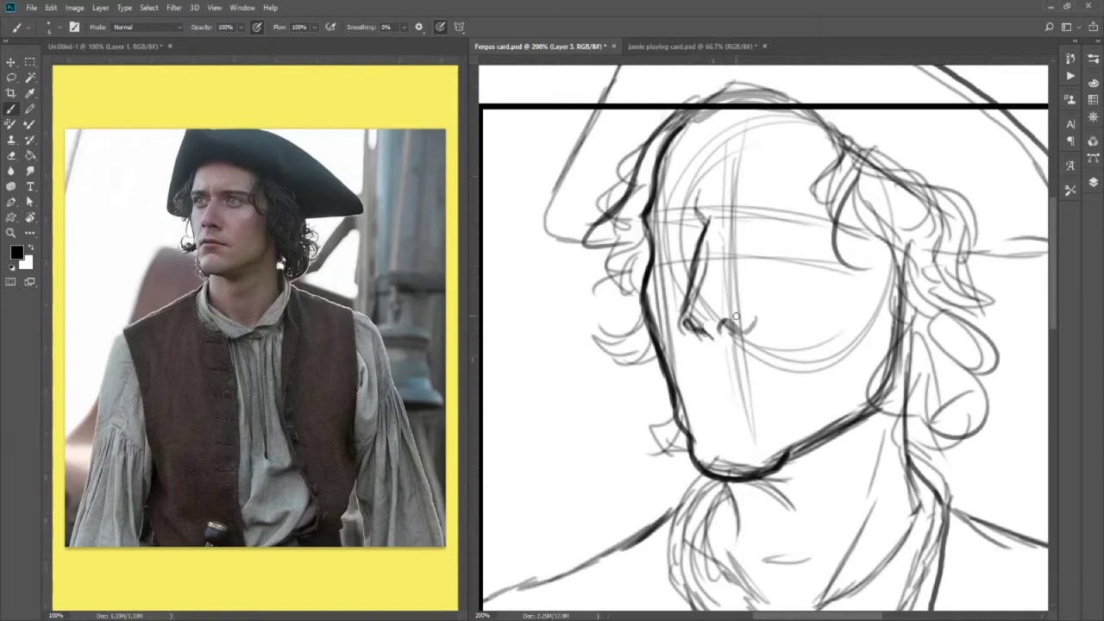
Erase construction lines around the nose, darken the nostrils, and draw the lips with the crease above the chin.
{"action": "key", "text": "e"}
{"action": "mouse_move", "coordinate": [716, 316]}
{"action": "left_mouse_down"}
{"action": "mouse_move", "coordinate": [730, 315]}
{"action": "mouse_move", "coordinate": [726, 285]}
{"action": "mouse_move", "coordinate": [690, 259]}
{"action": "mouse_move", "coordinate": [714, 262]}
{"action": "mouse_move", "coordinate": [705, 289]}
{"action": "mouse_move", "coordinate": [692, 264]}
{"action": "left_mouse_up"}
{"action": "key", "text": "b"}
{"action": "mouse_move", "coordinate": [709, 226]}
{"action": "left_mouse_down"}
{"action": "mouse_move", "coordinate": [685, 313]}
{"action": "mouse_move", "coordinate": [727, 312]}
{"action": "mouse_move", "coordinate": [734, 331]}
{"action": "mouse_move", "coordinate": [697, 333]}
{"action": "mouse_move", "coordinate": [708, 371]}
{"action": "mouse_move", "coordinate": [734, 367]}
{"action": "mouse_move", "coordinate": [702, 378]}
{"action": "mouse_move", "coordinate": [783, 385]}
{"action": "left_mouse_up"}
{"action": "left_click_drag", "start_coordinate": [785, 387], "coordinate": [788, 390]}
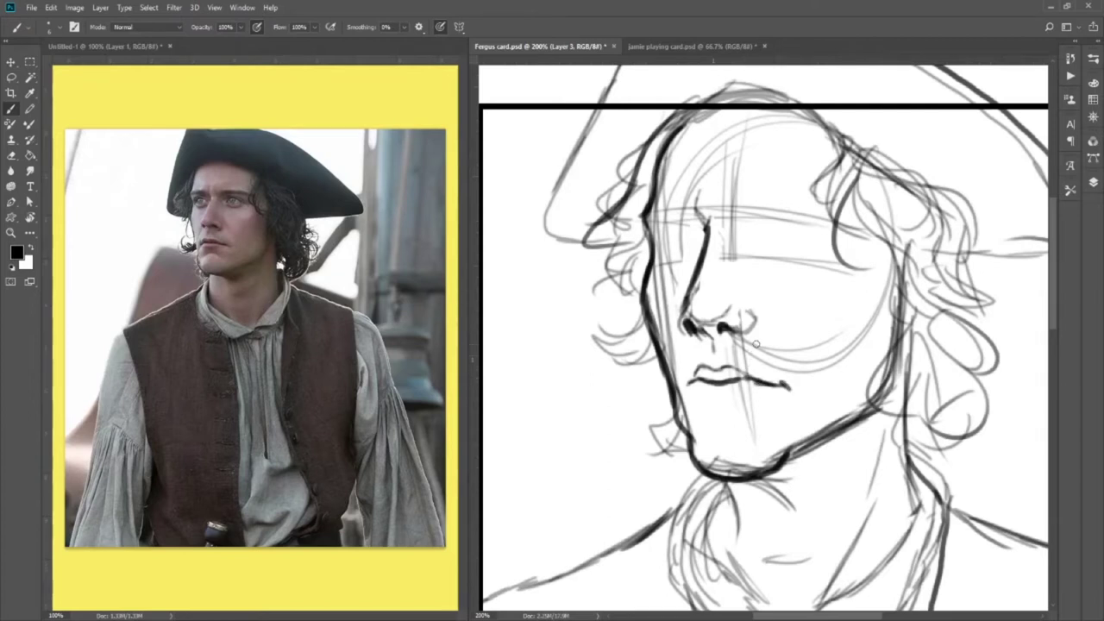
{"action": "mouse_move", "coordinate": [715, 372]}
{"action": "left_mouse_down"}
{"action": "mouse_move", "coordinate": [771, 385]}
{"action": "mouse_move", "coordinate": [709, 371]}
{"action": "left_mouse_up"}
{"action": "mouse_move", "coordinate": [694, 387]}
{"action": "left_mouse_down"}
{"action": "mouse_move", "coordinate": [738, 403]}
{"action": "mouse_move", "coordinate": [779, 386]}
{"action": "left_mouse_up"}
{"action": "left_click_drag", "start_coordinate": [700, 421], "coordinate": [763, 412]}
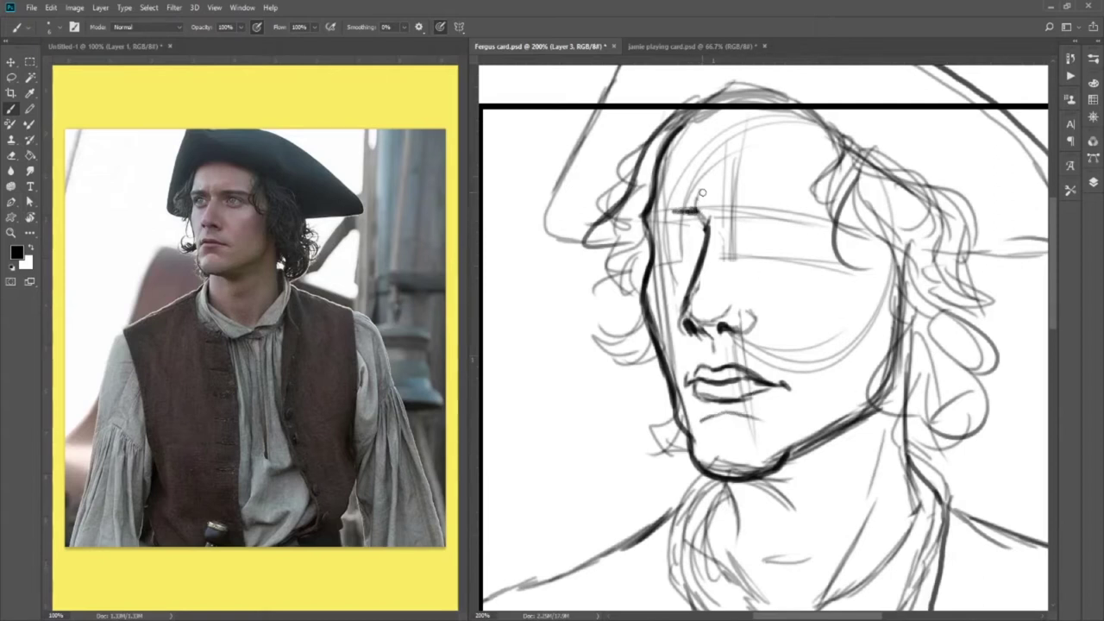
Draw both eyebrows as bold strokes along the brow guideline and add the right eyelid crease.
{"action": "mouse_move", "coordinate": [650, 214]}
{"action": "left_mouse_down"}
{"action": "mouse_move", "coordinate": [675, 207]}
{"action": "mouse_move", "coordinate": [676, 222]}
{"action": "mouse_move", "coordinate": [708, 226]}
{"action": "mouse_move", "coordinate": [769, 208]}
{"action": "mouse_move", "coordinate": [827, 213]}
{"action": "left_mouse_up"}
{"action": "left_click_drag", "start_coordinate": [744, 210], "coordinate": [832, 216]}
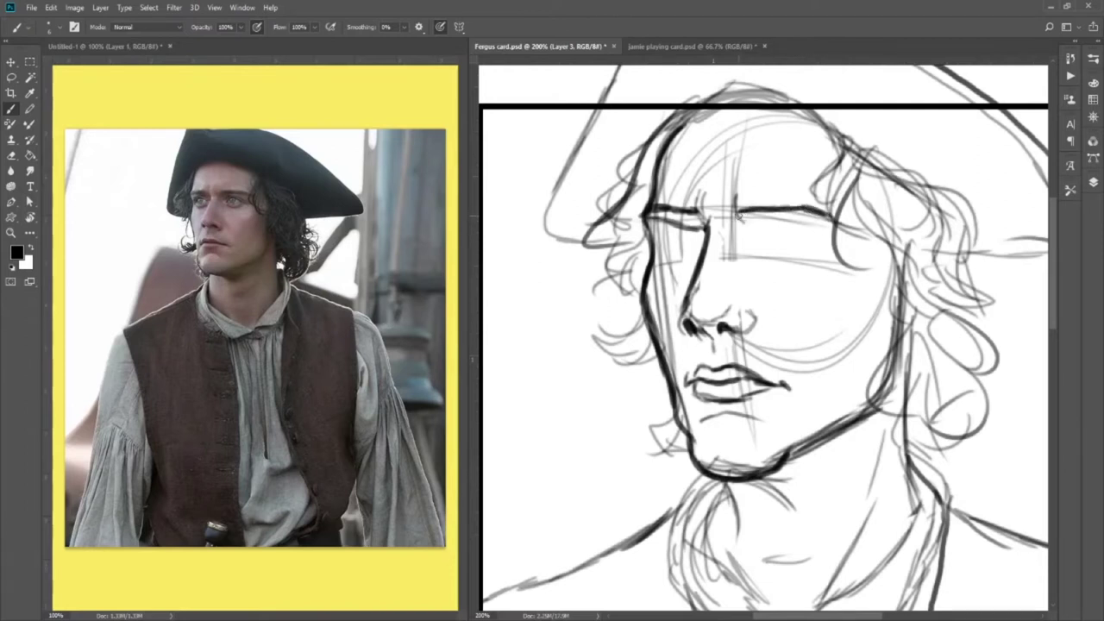
{"action": "left_click_drag", "start_coordinate": [761, 221], "coordinate": [835, 224]}
Draw both eyes with lids, irises and pupils, and touch up the sketch with the whole card in view.
{"action": "left_click_drag", "start_coordinate": [776, 237], "coordinate": [820, 258]}
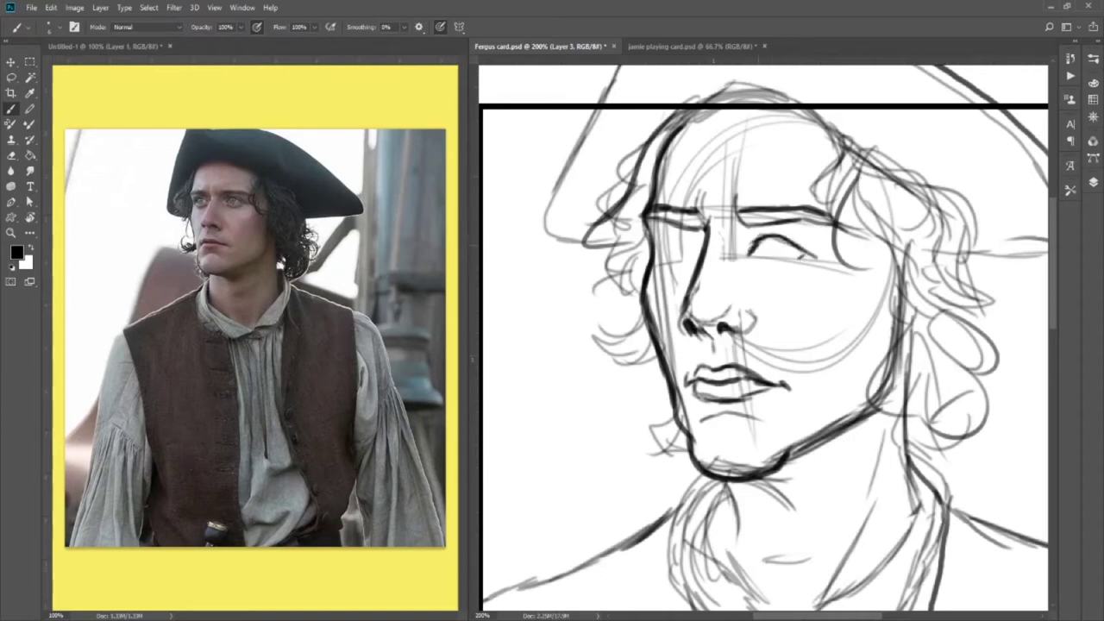
{"action": "mouse_move", "coordinate": [749, 261]}
{"action": "left_mouse_down"}
{"action": "mouse_move", "coordinate": [808, 252]}
{"action": "mouse_move", "coordinate": [756, 263]}
{"action": "mouse_move", "coordinate": [763, 230]}
{"action": "mouse_move", "coordinate": [808, 245]}
{"action": "left_mouse_up"}
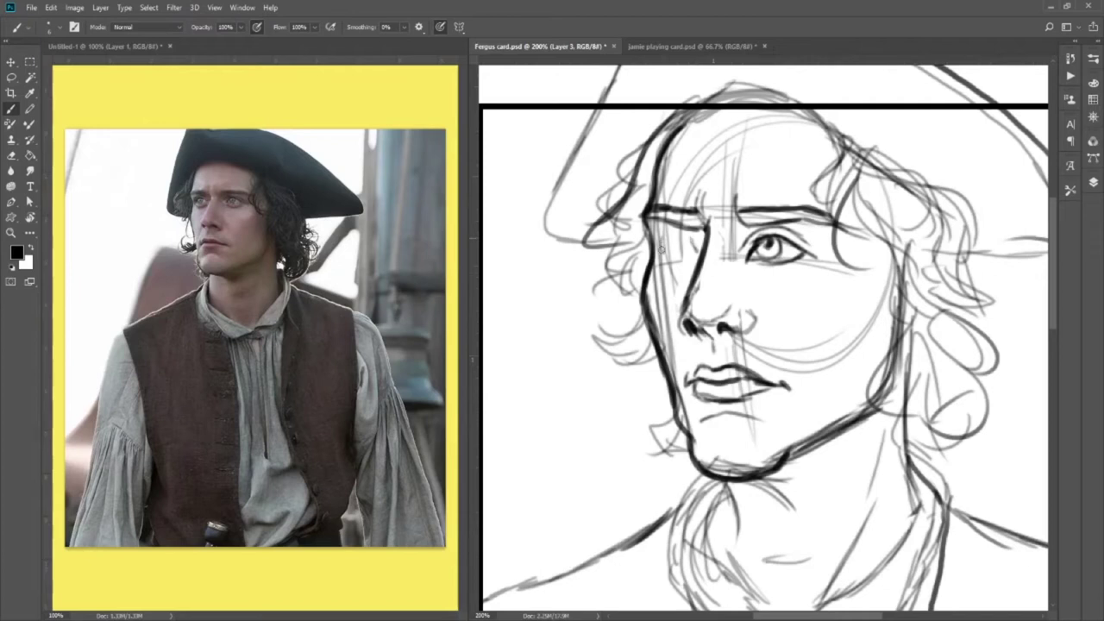
{"action": "mouse_move", "coordinate": [659, 243]}
{"action": "left_mouse_down"}
{"action": "mouse_move", "coordinate": [683, 233]}
{"action": "mouse_move", "coordinate": [671, 233]}
{"action": "mouse_move", "coordinate": [702, 255]}
{"action": "mouse_move", "coordinate": [686, 235]}
{"action": "mouse_move", "coordinate": [658, 248]}
{"action": "mouse_move", "coordinate": [662, 235]}
{"action": "mouse_move", "coordinate": [662, 255]}
{"action": "mouse_move", "coordinate": [709, 252]}
{"action": "mouse_move", "coordinate": [669, 238]}
{"action": "left_mouse_up"}
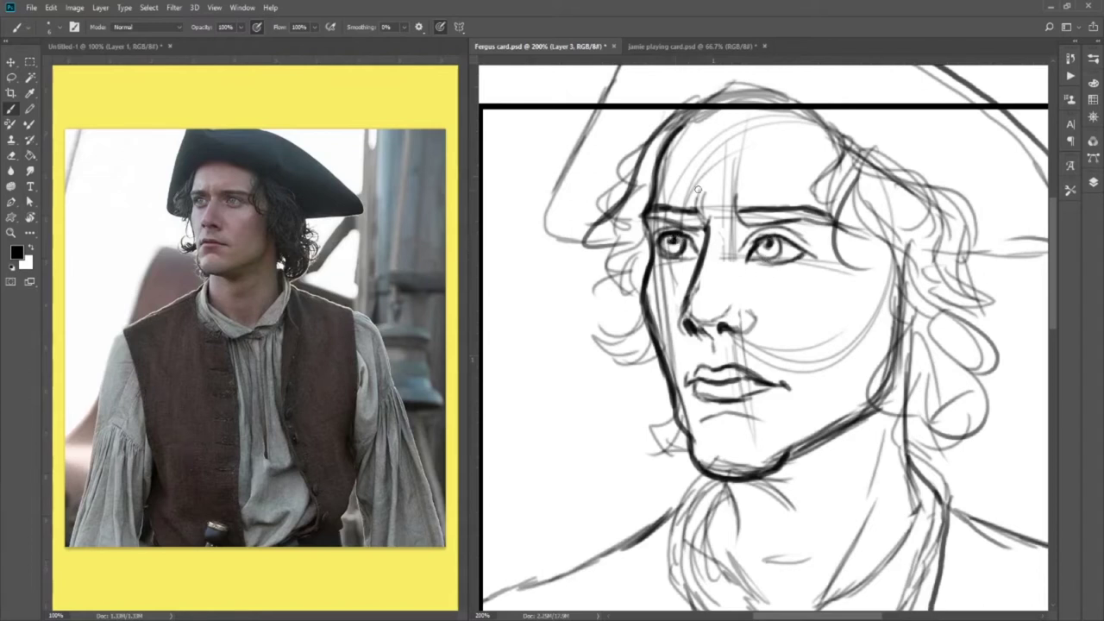
{"action": "left_click_drag", "start_coordinate": [759, 241], "coordinate": [769, 245]}
{"action": "key", "text": "ctrl+0"}
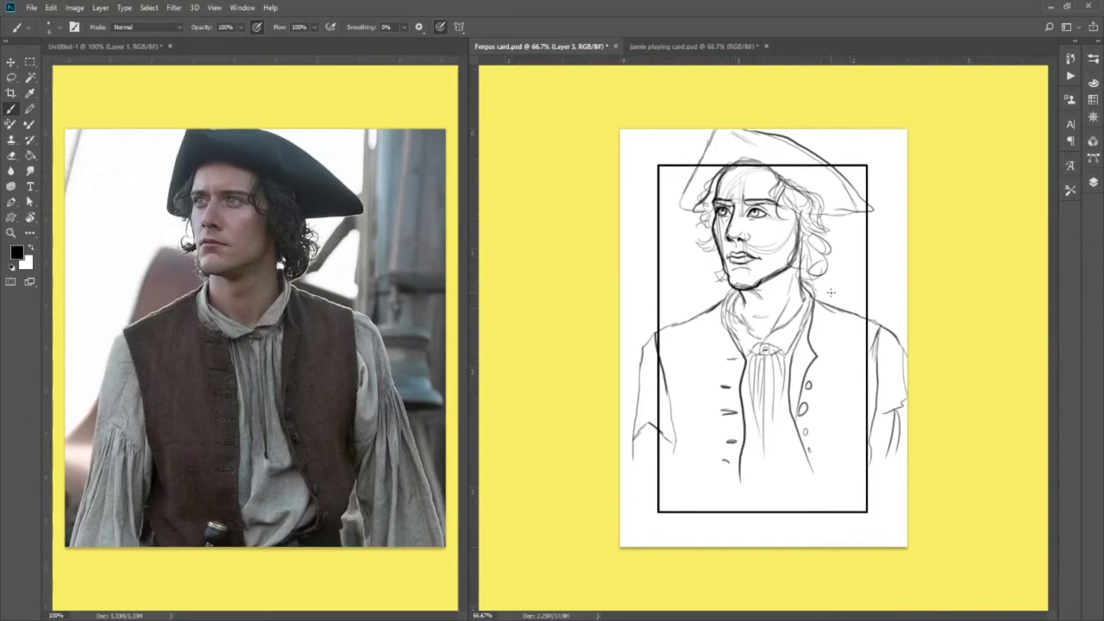
{"action": "left_click_drag", "start_coordinate": [821, 288], "coordinate": [830, 219]}
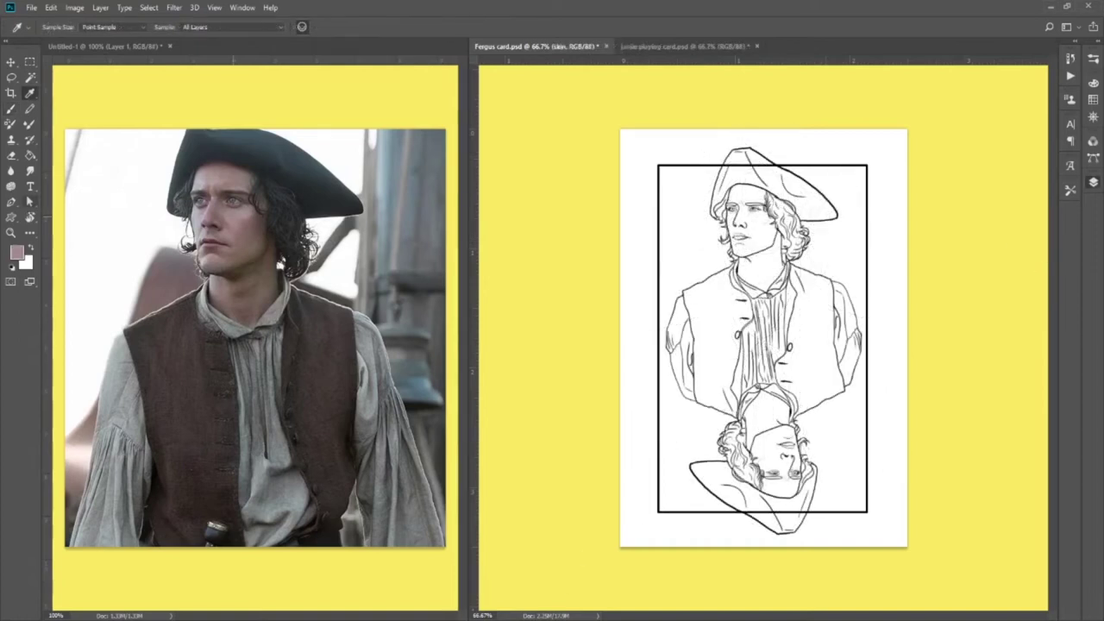
Select the face and neck areas of the upper figure on the lines layer with the Magic Wand.
{"action": "key", "text": "z"}
{"action": "key", "text": "ctrl+1"}
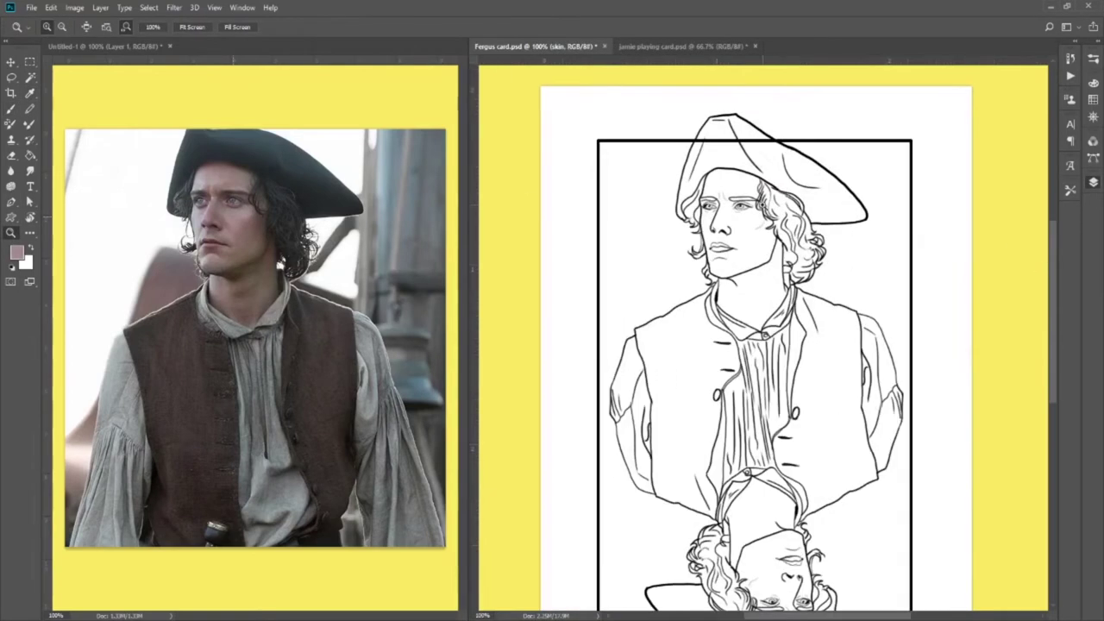
{"action": "left_click", "coordinate": [764, 204]}
{"action": "key", "text": "w"}
{"action": "left_click", "coordinate": [958, 335]}
{"action": "left_click", "coordinate": [743, 289]}
{"action": "left_click", "coordinate": [770, 342]}
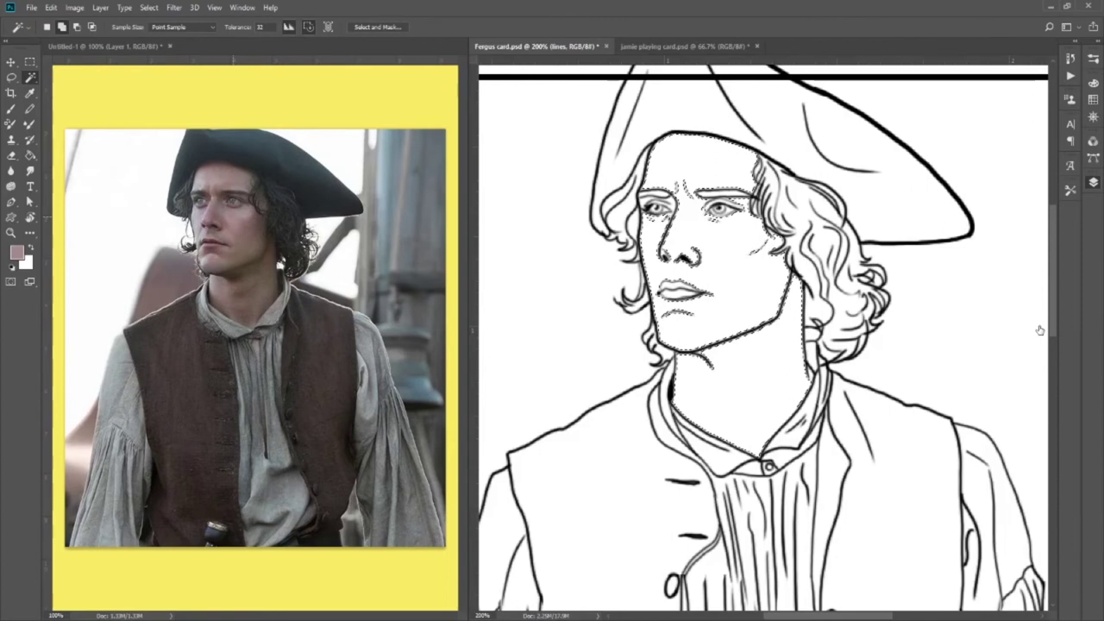
Expand the face and neck selection so that it reaches under the ink lines.
{"action": "scroll", "coordinate": [763, 338], "scroll_direction": "down", "scroll_amount": 4}
{"action": "scroll", "coordinate": [764, 338], "scroll_direction": "up", "scroll_amount": 5}
{"action": "left_click", "coordinate": [149, 8]}
{"action": "key", "text": "Return"}
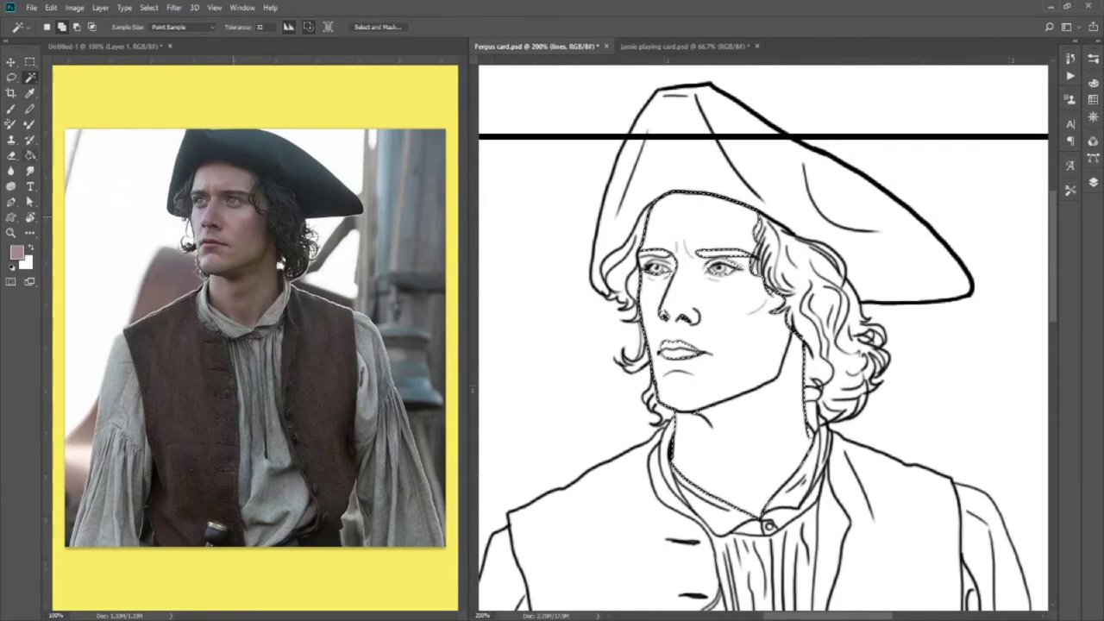
Fill the selected face and neck with the mauve skin colour on the skin layer and deselect.
{"action": "key", "text": "g"}
{"action": "left_click", "coordinate": [1094, 182]}
{"action": "left_click", "coordinate": [954, 333]}
{"action": "left_click", "coordinate": [762, 355]}
{"action": "key", "text": "ctrl+d"}
Paint skin colour into the unfilled gaps around the left eye and along the hairline with the Brush.
{"action": "key", "text": "b"}
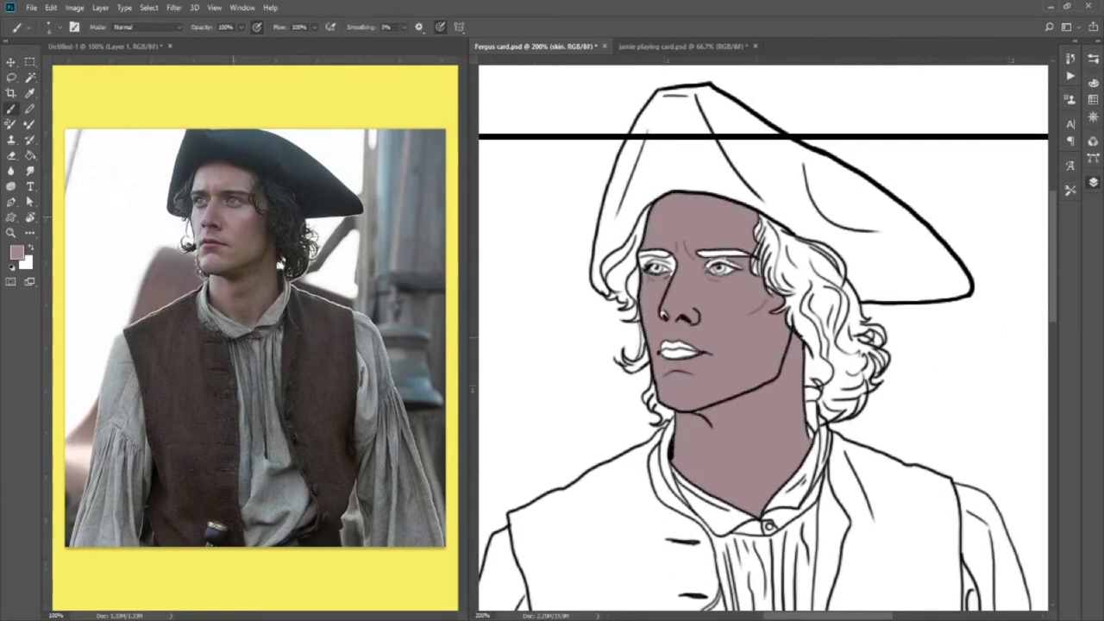
{"action": "key", "text": "ctrl+plus"}
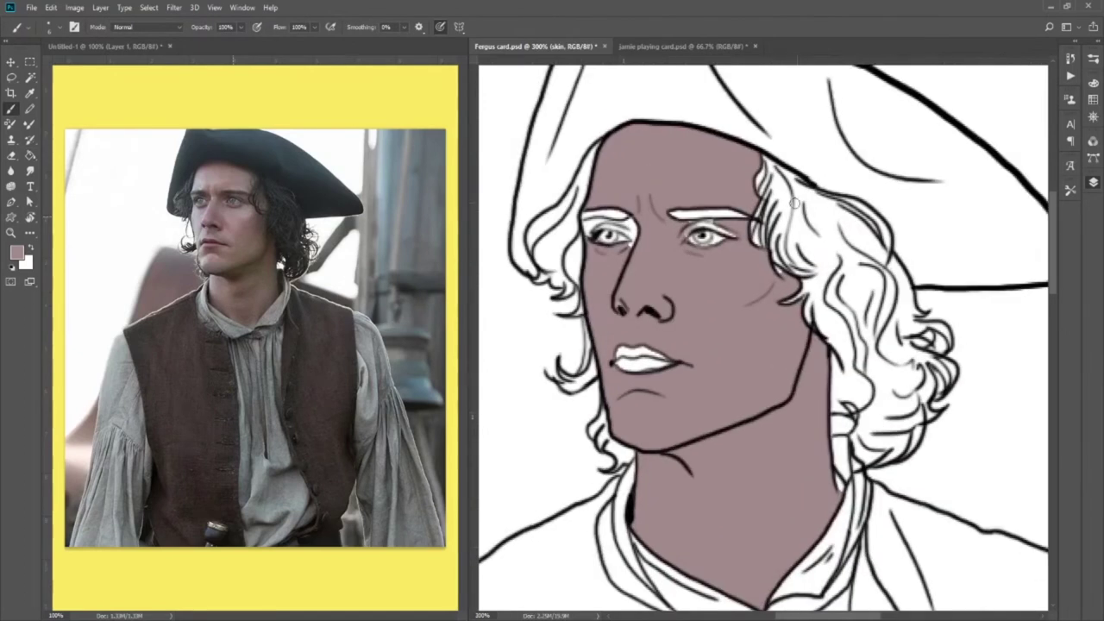
{"action": "mouse_move", "coordinate": [623, 226]}
{"action": "left_mouse_down"}
{"action": "mouse_move", "coordinate": [629, 236]}
{"action": "mouse_move", "coordinate": [589, 224]}
{"action": "left_mouse_up"}
{"action": "left_click_drag", "start_coordinate": [759, 249], "coordinate": [758, 224]}
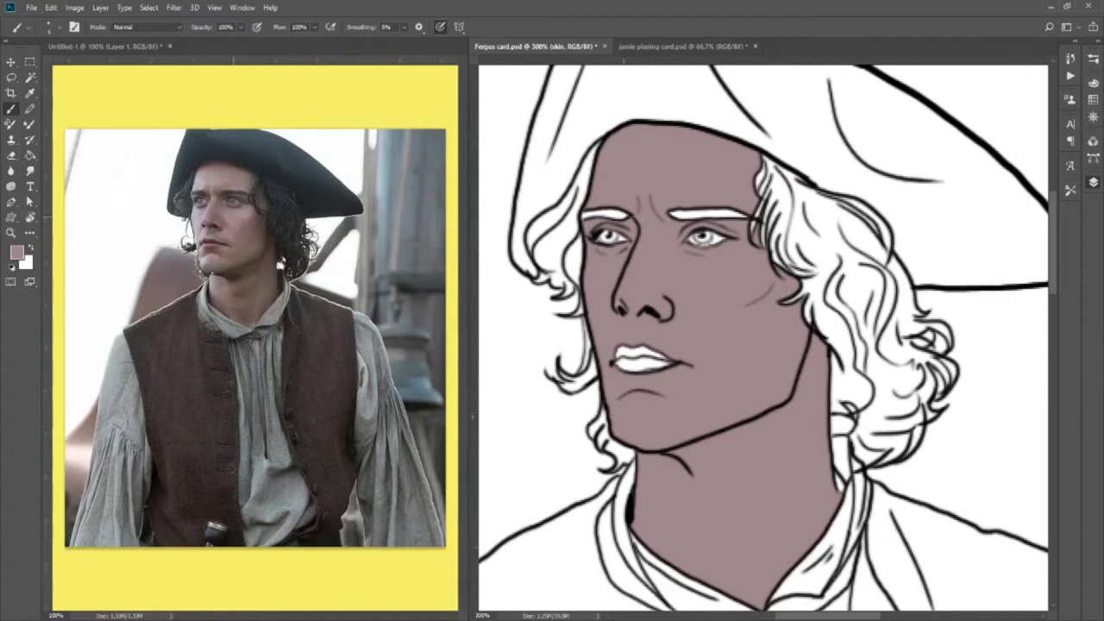
Choose a peach skin swatch and fill the selected face and neck with it on a new layer.
{"action": "key", "text": "i"}
{"action": "key", "text": "b"}
{"action": "key", "text": "w"}
{"action": "left_click", "coordinate": [1027, 372]}
{"action": "left_click", "coordinate": [1093, 99]}
{"action": "left_click", "coordinate": [886, 174]}
{"action": "left_click", "coordinate": [1093, 99]}
{"action": "left_click", "coordinate": [1093, 182]}
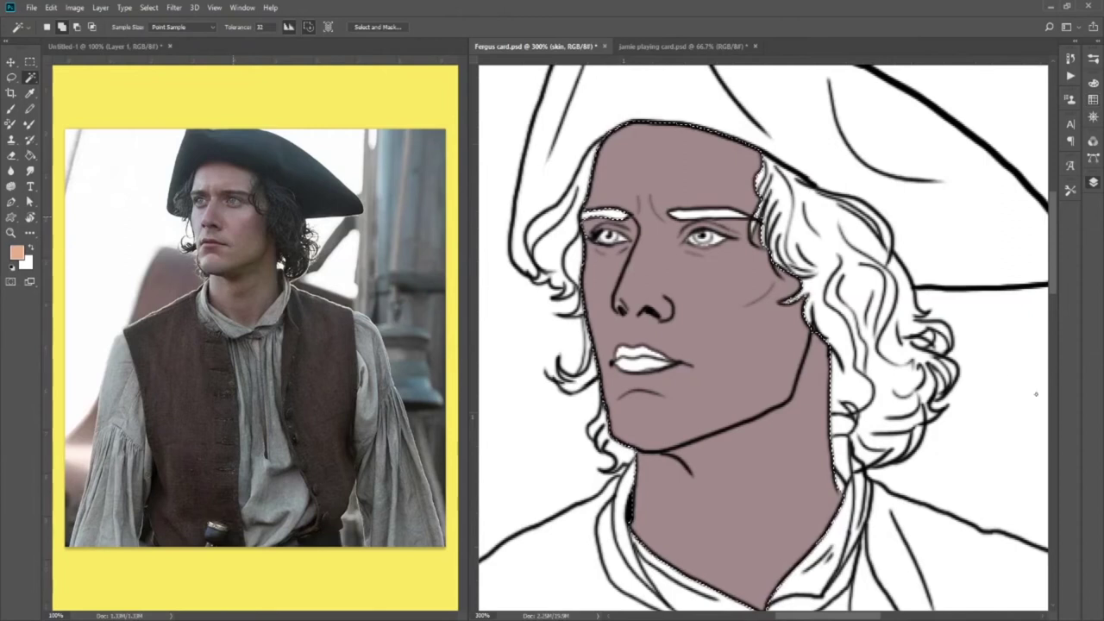
{"action": "left_click", "coordinate": [1035, 394]}
{"action": "key", "text": "g"}
{"action": "left_click", "coordinate": [773, 299]}
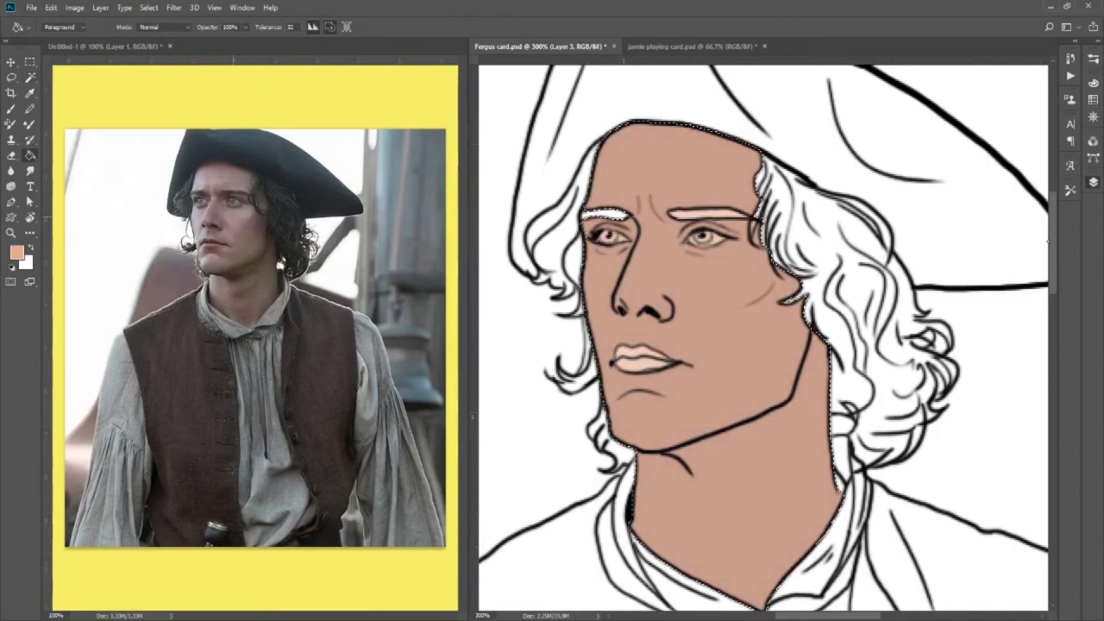
Erase the peach fill from the lips, eyes and eyebrows.
{"action": "key", "text": "e"}
{"action": "mouse_move", "coordinate": [647, 356]}
{"action": "left_mouse_down"}
{"action": "mouse_move", "coordinate": [632, 361]}
{"action": "mouse_move", "coordinate": [663, 362]}
{"action": "left_mouse_up"}
{"action": "mouse_move", "coordinate": [671, 214]}
{"action": "left_mouse_down"}
{"action": "mouse_move", "coordinate": [740, 214]}
{"action": "mouse_move", "coordinate": [720, 246]}
{"action": "mouse_move", "coordinate": [691, 246]}
{"action": "left_mouse_up"}
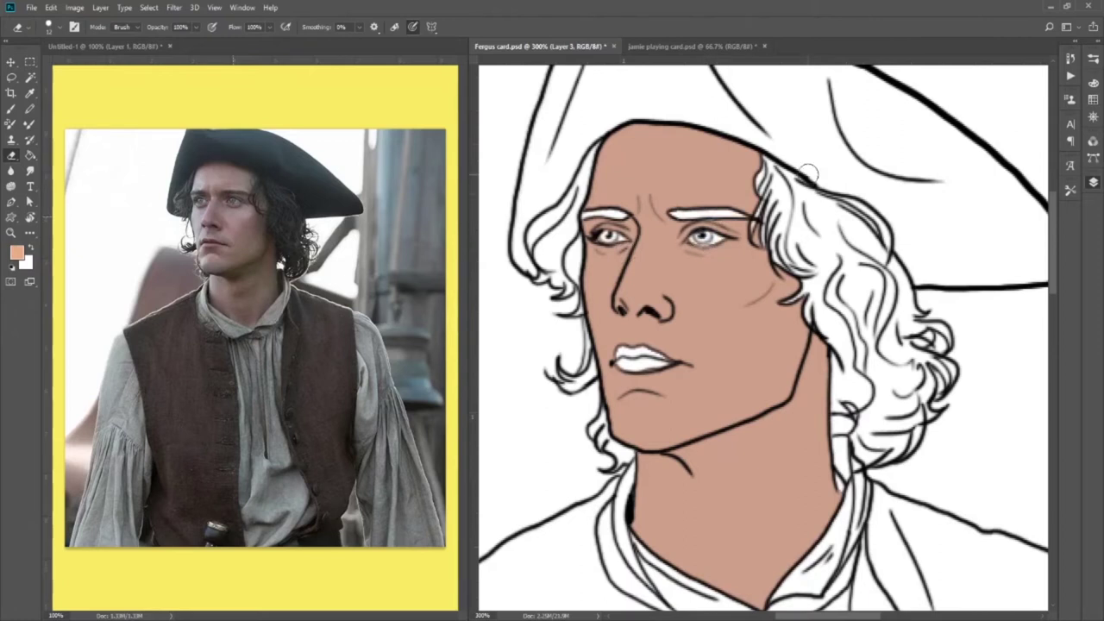
Create a layer named hair and sample the dark hair colour from the reference photo.
{"action": "left_click_drag", "start_coordinate": [977, 318], "coordinate": [1003, 331]}
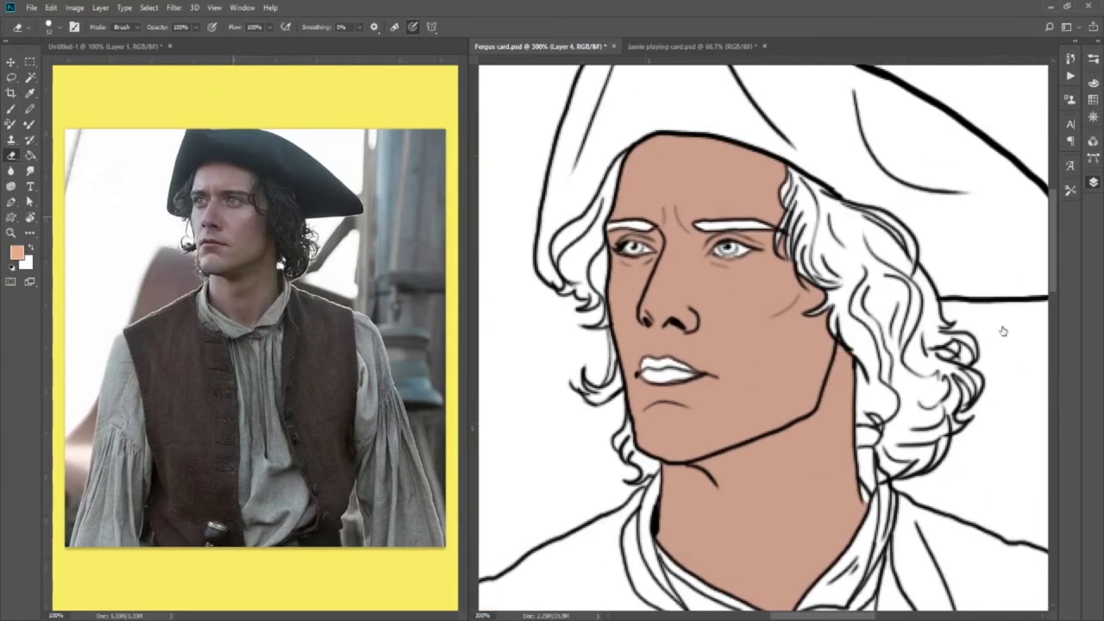
{"action": "left_click", "coordinate": [30, 93]}
{"action": "left_click", "coordinate": [281, 197]}
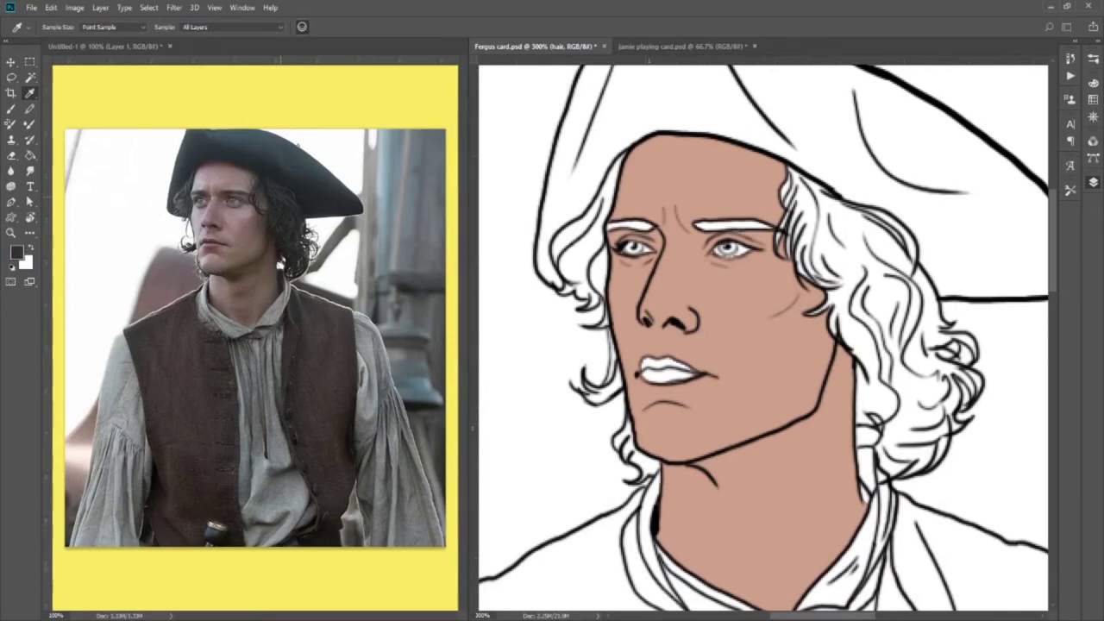
{"action": "left_click", "coordinate": [172, 189]}
{"action": "left_click", "coordinate": [11, 109]}
Select the hair strands beside the forehead and cheek and both eyebrows on the lines layer with the Magic Wand.
{"action": "left_click", "coordinate": [31, 77]}
{"action": "left_click", "coordinate": [967, 294]}
{"action": "left_click", "coordinate": [595, 231]}
{"action": "left_click", "coordinate": [602, 281]}
{"action": "left_click", "coordinate": [580, 240]}
{"action": "left_click", "coordinate": [638, 226]}
{"action": "key", "text": "ctrl+z"}
{"action": "left_click", "coordinate": [637, 226]}
{"action": "left_click", "coordinate": [718, 227]}
{"action": "left_click", "coordinate": [613, 380]}
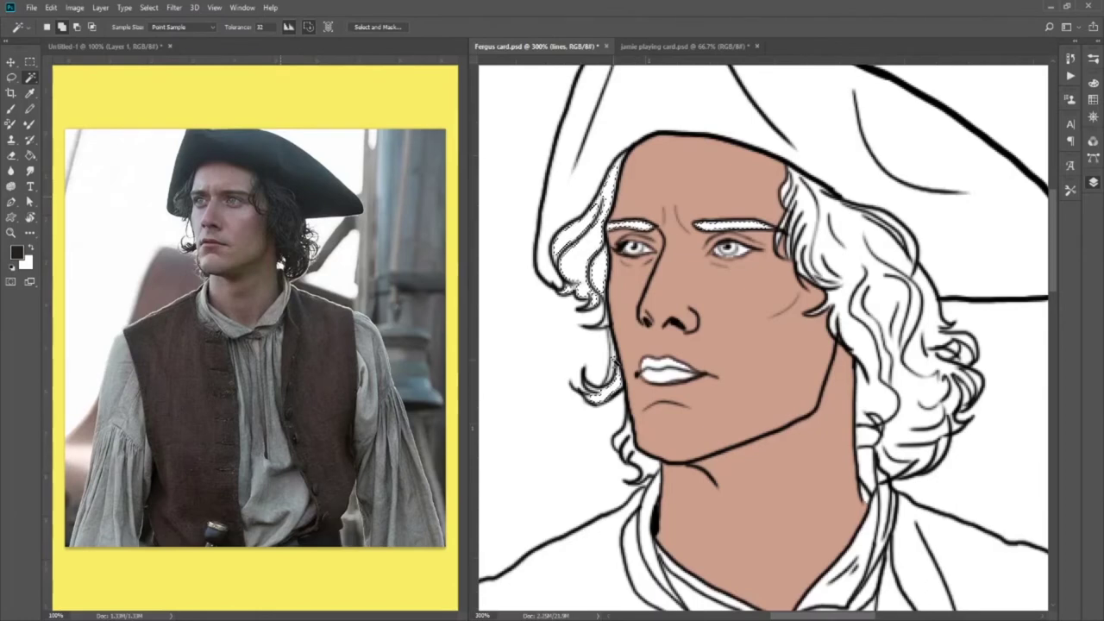
Add the curls by the jaw and the large hair mass beside the neck to the selection.
{"action": "left_click", "coordinate": [646, 464]}
{"action": "left_click", "coordinate": [629, 441]}
{"action": "left_click", "coordinate": [625, 432]}
{"action": "key", "text": "ctrl+z"}
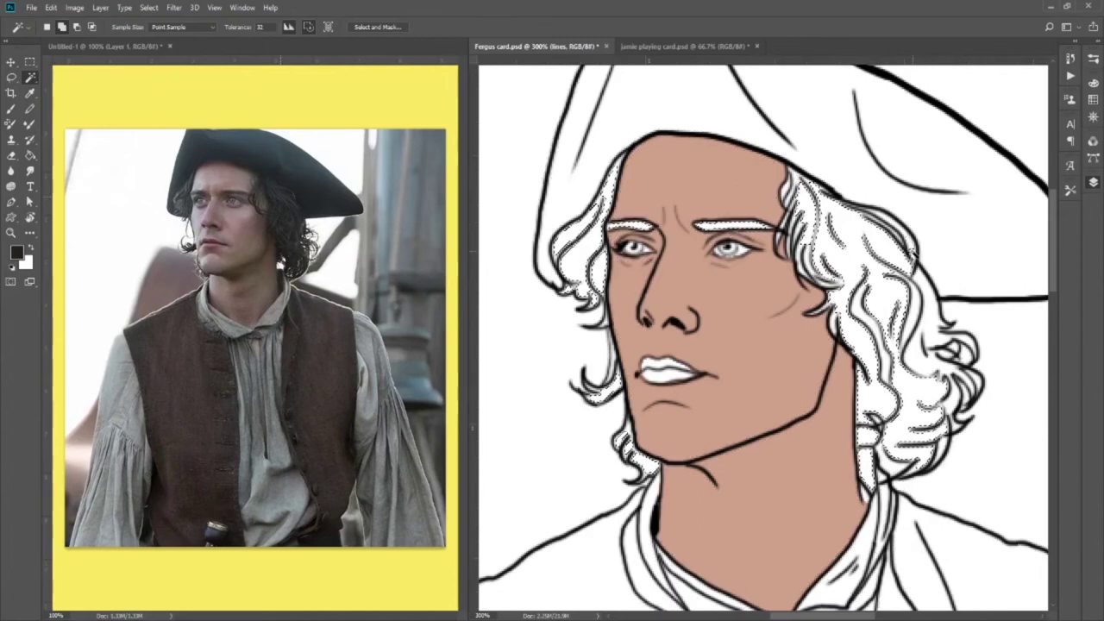
Expand the hair and eyebrow selection, fill it with the sampled dark brown on the hair layer and deselect.
{"action": "left_click", "coordinate": [148, 8]}
{"action": "left_click", "coordinate": [1006, 328]}
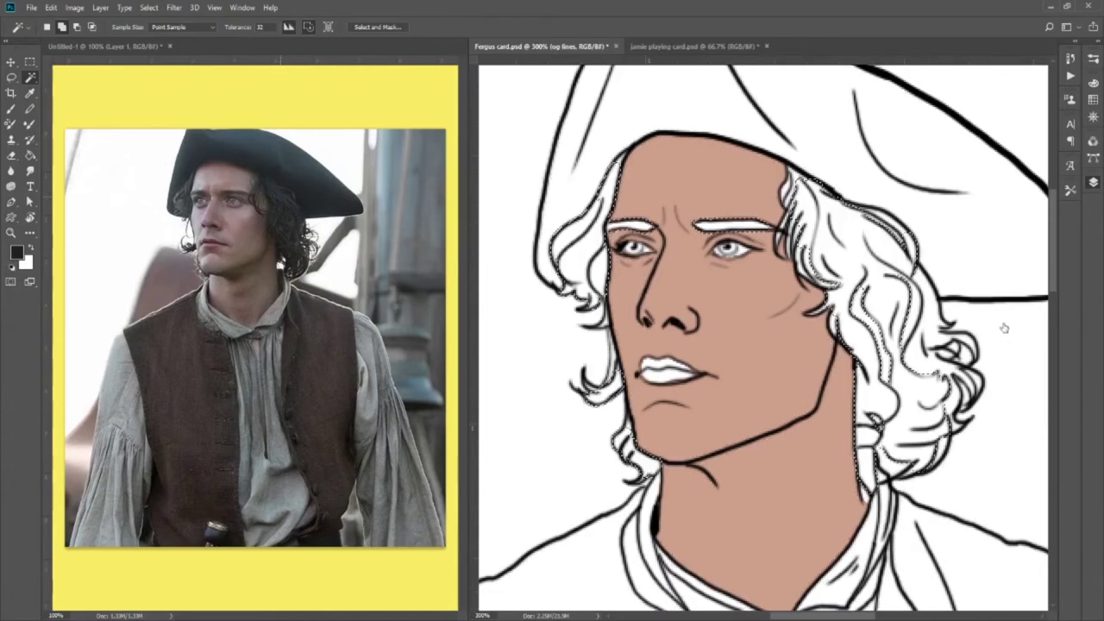
{"action": "key", "text": "g"}
{"action": "left_click", "coordinate": [863, 233]}
{"action": "key", "text": "ctrl+d"}
{"action": "key", "text": "b"}
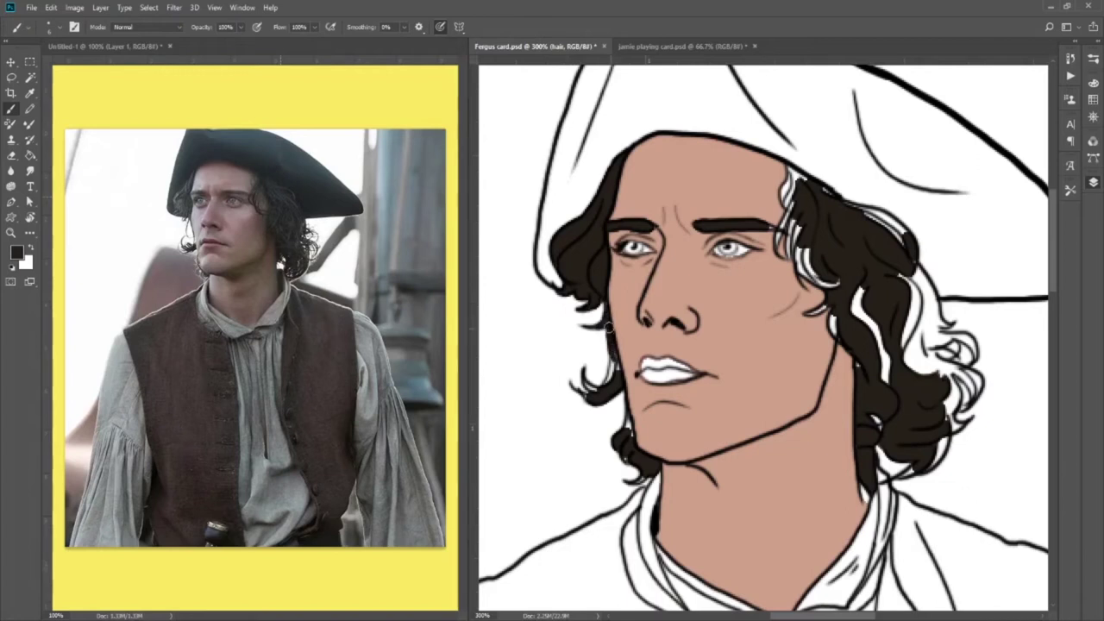
Paint dark brown into the unfilled gaps between the curls on both sides of the head.
{"action": "mouse_move", "coordinate": [629, 421]}
{"action": "left_mouse_down"}
{"action": "mouse_move", "coordinate": [629, 433]}
{"action": "mouse_move", "coordinate": [628, 423]}
{"action": "left_mouse_up"}
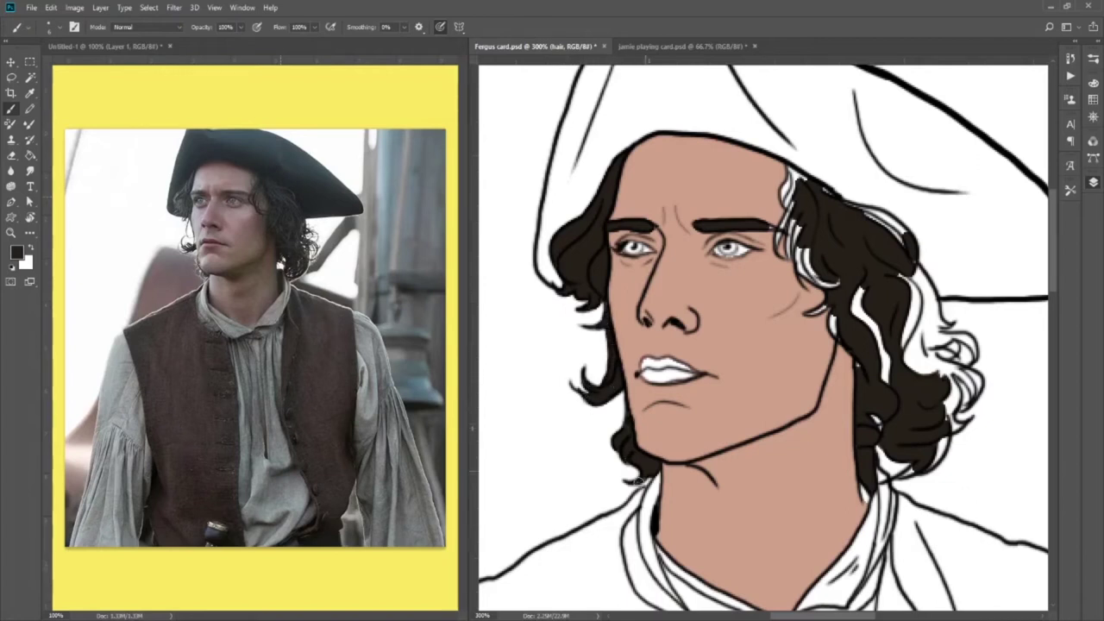
{"action": "mouse_move", "coordinate": [798, 228]}
{"action": "left_mouse_down"}
{"action": "mouse_move", "coordinate": [781, 209]}
{"action": "mouse_move", "coordinate": [788, 192]}
{"action": "mouse_move", "coordinate": [791, 252]}
{"action": "mouse_move", "coordinate": [829, 286]}
{"action": "mouse_move", "coordinate": [813, 313]}
{"action": "mouse_move", "coordinate": [830, 292]}
{"action": "mouse_move", "coordinate": [835, 338]}
{"action": "mouse_move", "coordinate": [880, 389]}
{"action": "mouse_move", "coordinate": [789, 176]}
{"action": "mouse_move", "coordinate": [833, 188]}
{"action": "left_mouse_up"}
{"action": "mouse_move", "coordinate": [902, 226]}
{"action": "left_mouse_down"}
{"action": "mouse_move", "coordinate": [871, 215]}
{"action": "mouse_move", "coordinate": [914, 297]}
{"action": "mouse_move", "coordinate": [877, 423]}
{"action": "left_mouse_up"}
{"action": "mouse_move", "coordinate": [922, 270]}
{"action": "left_mouse_down"}
{"action": "mouse_move", "coordinate": [951, 342]}
{"action": "mouse_move", "coordinate": [917, 352]}
{"action": "mouse_move", "coordinate": [909, 379]}
{"action": "mouse_move", "coordinate": [970, 344]}
{"action": "mouse_move", "coordinate": [953, 398]}
{"action": "mouse_move", "coordinate": [980, 385]}
{"action": "mouse_move", "coordinate": [949, 394]}
{"action": "mouse_move", "coordinate": [976, 393]}
{"action": "mouse_move", "coordinate": [938, 452]}
{"action": "mouse_move", "coordinate": [902, 477]}
{"action": "mouse_move", "coordinate": [903, 448]}
{"action": "mouse_move", "coordinate": [910, 472]}
{"action": "mouse_move", "coordinate": [900, 466]}
{"action": "mouse_move", "coordinate": [866, 493]}
{"action": "left_mouse_up"}
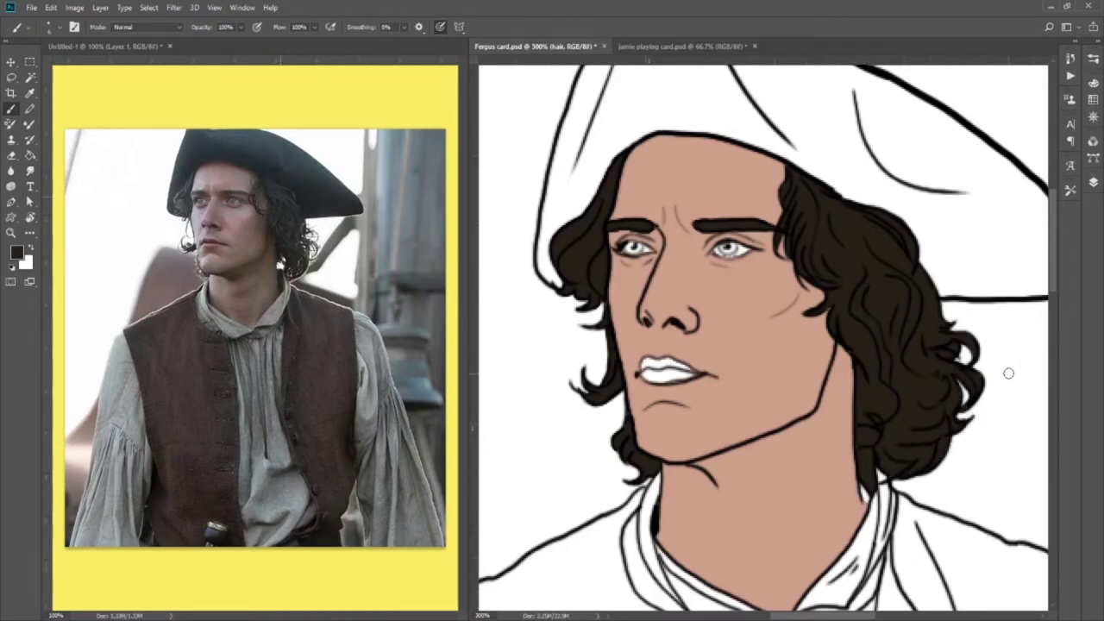
Check the coloured head on the whole card and save Fergus card.psd.
{"action": "key", "text": "ctrl+minus"}
{"action": "key", "text": "ctrl+minus"}
{"action": "key", "text": "ctrl+plus"}
{"action": "key", "text": "ctrl+minus"}
{"action": "key", "text": "ctrl+s"}
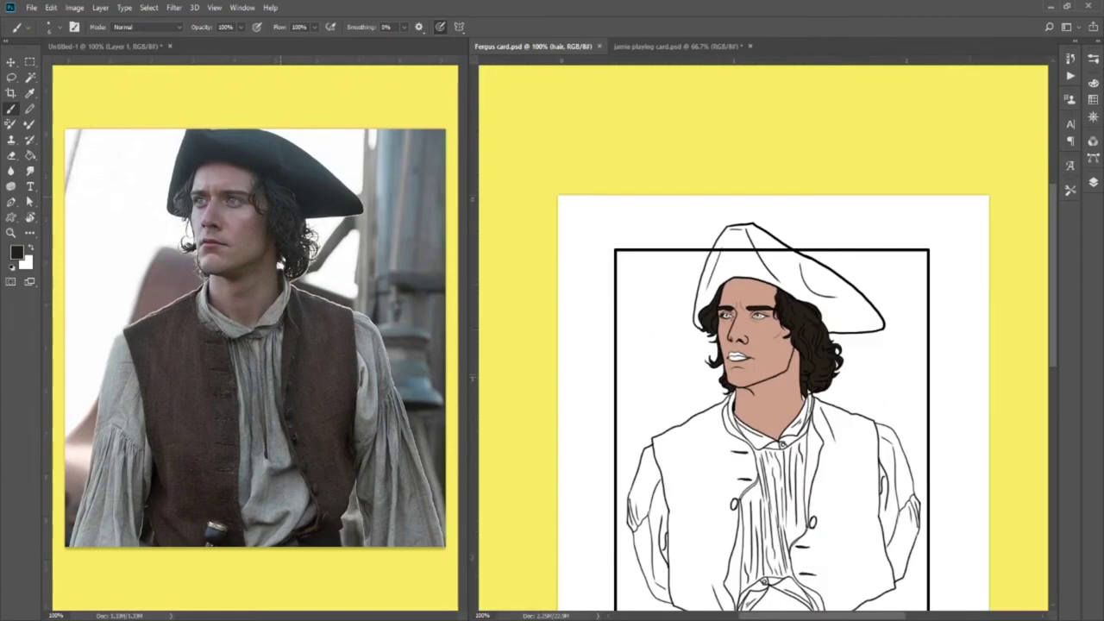
Paint both irises on a new layer with a light blue swatch.
{"action": "scroll", "coordinate": [940, 331], "scroll_direction": "down", "scroll_amount": 4}
{"action": "scroll", "coordinate": [940, 331], "scroll_direction": "up", "scroll_amount": 4}
{"action": "key", "text": "ctrl+plus"}
{"action": "key", "text": "ctrl+plus"}
{"action": "left_click", "coordinate": [1094, 183]}
{"action": "key", "text": "ctrl+shift+alt+n"}
{"action": "left_click", "coordinate": [1093, 99]}
{"action": "left_click", "coordinate": [861, 172]}
{"action": "left_click_drag", "start_coordinate": [753, 277], "coordinate": [756, 284]}
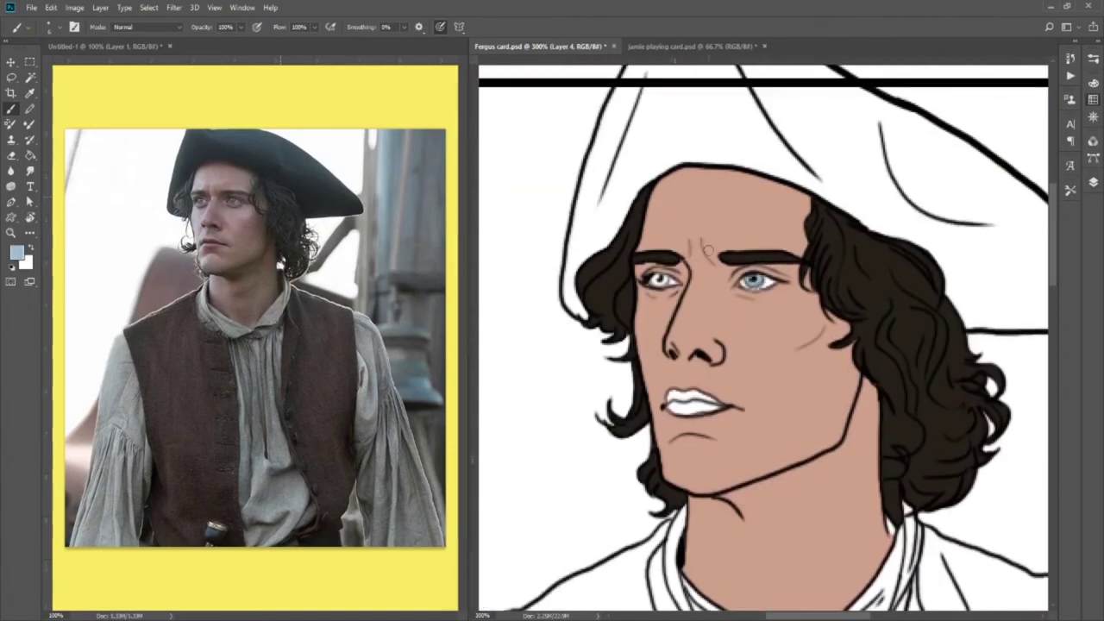
Sample the mauve lip colour from the reference photo and paint the lips on a separate layer.
{"action": "left_click", "coordinate": [215, 243], "text": "alt"}
{"action": "left_click", "coordinate": [624, 47]}
{"action": "left_click", "coordinate": [576, 46]}
{"action": "mouse_move", "coordinate": [679, 409]}
{"action": "left_mouse_down"}
{"action": "mouse_move", "coordinate": [698, 397]}
{"action": "mouse_move", "coordinate": [703, 410]}
{"action": "mouse_move", "coordinate": [679, 394]}
{"action": "mouse_move", "coordinate": [721, 400]}
{"action": "left_mouse_up"}
{"action": "left_click", "coordinate": [212, 242], "text": "alt"}
{"action": "key", "text": "i"}
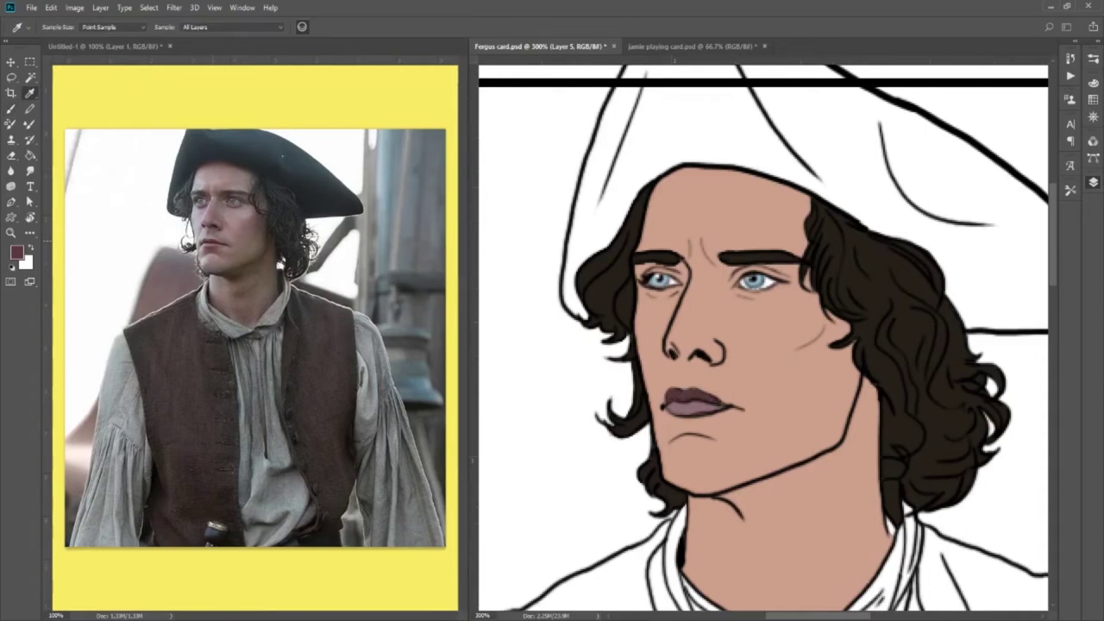
Try repainting the lower lip with another colour sampled from the lips in the photo.
{"action": "left_click", "coordinate": [213, 246], "text": "alt"}
{"action": "key", "text": "b"}
{"action": "key", "text": "x"}
{"action": "mouse_move", "coordinate": [708, 406]}
{"action": "left_mouse_down"}
{"action": "mouse_move", "coordinate": [690, 409]}
{"action": "mouse_move", "coordinate": [717, 408]}
{"action": "left_mouse_up"}
{"action": "key", "text": "ctrl+z"}
{"action": "key", "text": "d"}
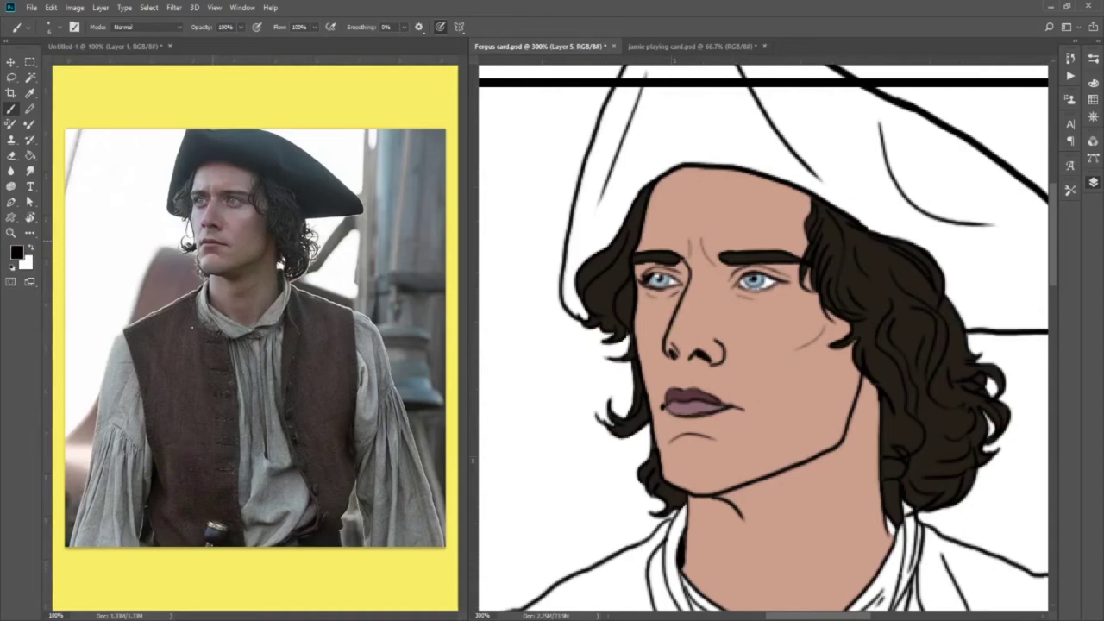
Sample a pinker lip tone from the photo and repaint the lower lip with it.
{"action": "key", "text": "i"}
{"action": "left_click", "coordinate": [210, 249]}
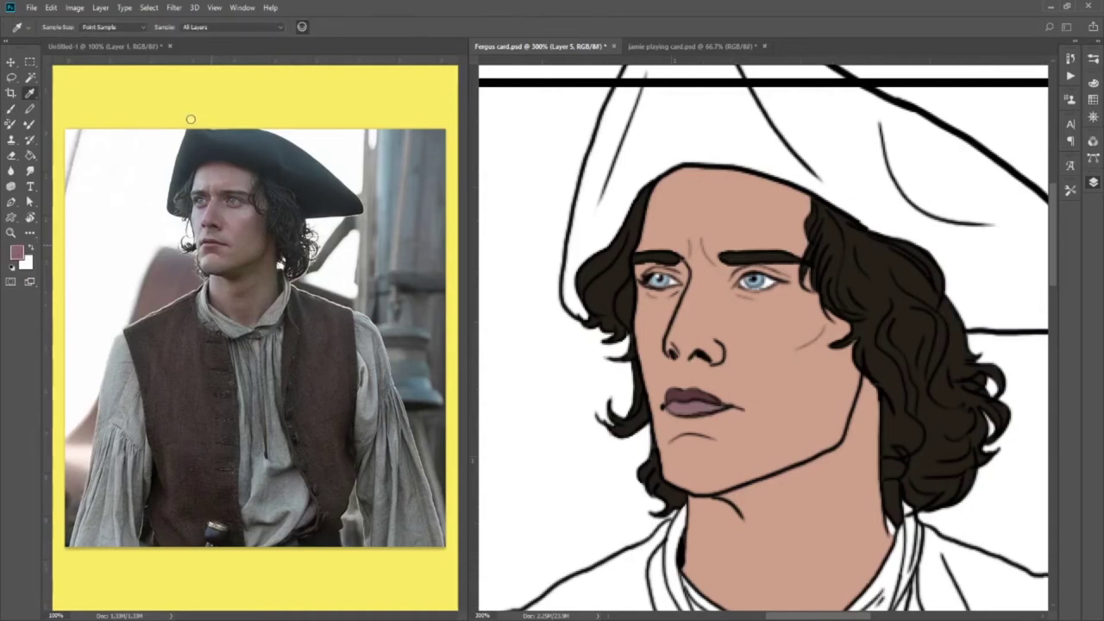
{"action": "key", "text": "b"}
Sample the hat's dark blue-grey from the photo and select the hat on the lines layer with the Magic Wand.
{"action": "key", "text": "i"}
{"action": "left_click", "coordinate": [263, 144]}
{"action": "key", "text": "b"}
{"action": "key", "text": "w"}
{"action": "left_click", "coordinate": [751, 143]}
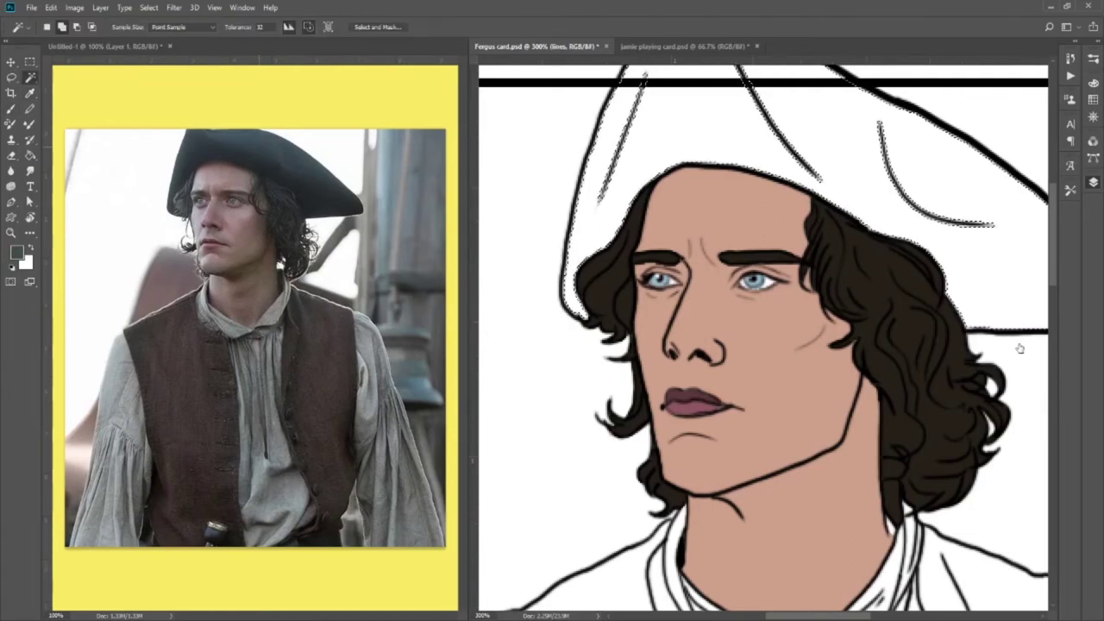
Expand the hat selection, fill it with the sampled blue-grey on a new layer and deselect.
{"action": "key", "text": "Return"}
{"action": "key", "text": "g"}
{"action": "left_click", "coordinate": [833, 166]}
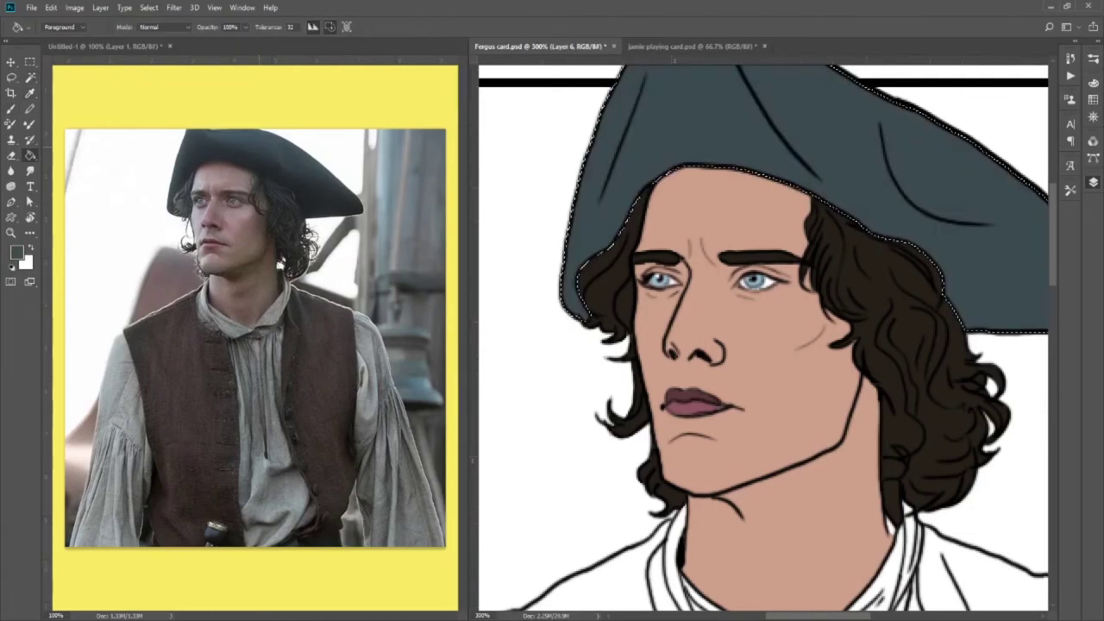
{"action": "key", "text": "ctrl+minus"}
{"action": "key", "text": "ctrl+minus"}
{"action": "key", "text": "ctrl+d"}
{"action": "key", "text": "ctrl+plus"}
{"action": "key", "text": "ctrl+plus"}
{"action": "key", "text": "ctrl+minus"}
{"action": "key", "text": "ctrl+minus"}
{"action": "key", "text": "ctrl+minus"}
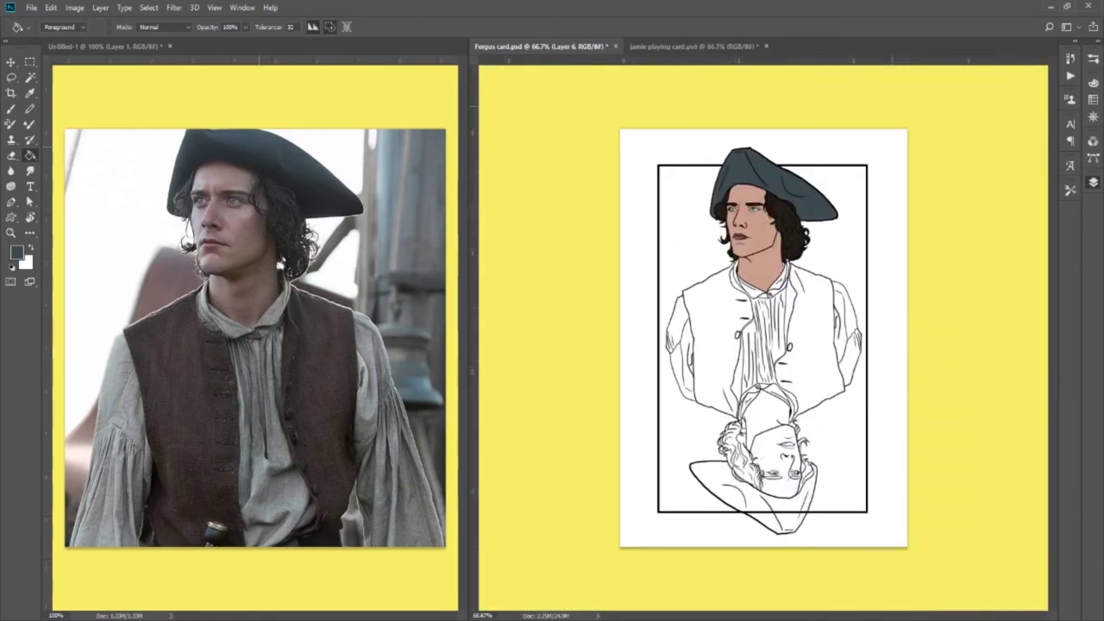
Sample the light grey of the shirt sleeve from the reference photo.
{"action": "key", "text": "ctrl+plus"}
{"action": "left_click", "coordinate": [691, 47]}
{"action": "left_click", "coordinate": [541, 47]}
{"action": "key", "text": "i"}
{"action": "left_click", "coordinate": [117, 351]}
Select the collar pieces, collar button and shirt front on the lines layer with the Magic Wand.
{"action": "key", "text": "z"}
{"action": "left_click", "coordinate": [843, 302]}
{"action": "left_click", "coordinate": [1013, 309]}
{"action": "key", "text": "w"}
{"action": "left_click", "coordinate": [654, 233]}
{"action": "left_click", "coordinate": [602, 192]}
{"action": "left_click", "coordinate": [731, 210]}
{"action": "left_click", "coordinate": [763, 171]}
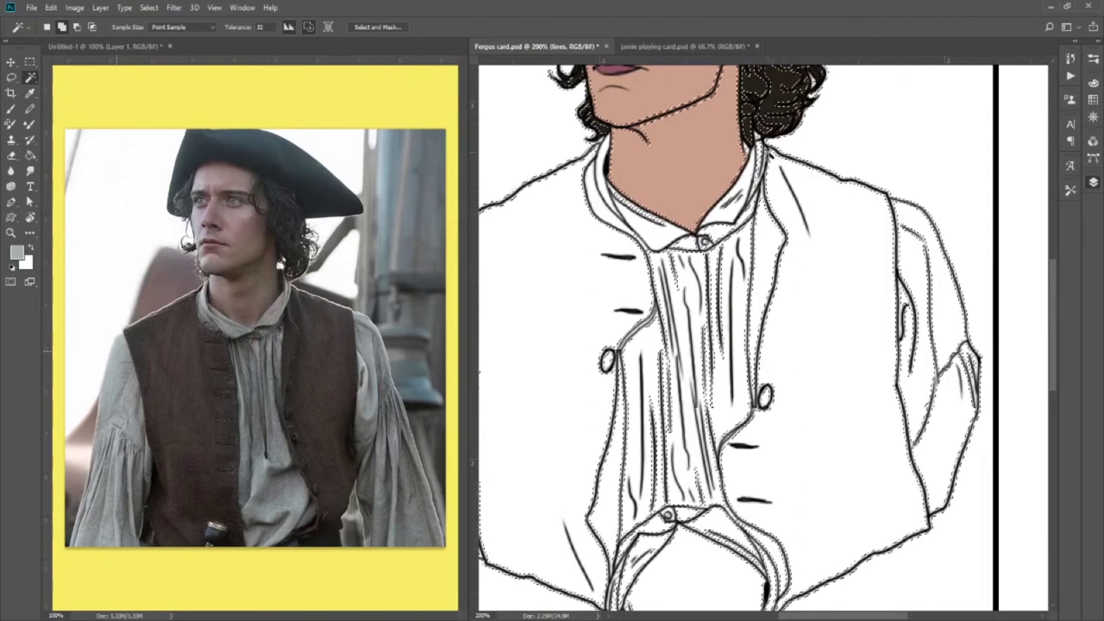
{"action": "key", "text": "ctrl+z"}
{"action": "left_click", "coordinate": [761, 162]}
{"action": "left_click", "coordinate": [712, 238]}
{"action": "left_click", "coordinate": [718, 259]}
Add the upper sleeve areas and remaining shirt-front folds to the selection, keeping the vest out of it.
{"action": "left_click", "coordinate": [920, 308]}
{"action": "left_click", "coordinate": [906, 309]}
{"action": "left_click_drag", "start_coordinate": [842, 616], "coordinate": [772, 615]}
{"action": "left_click", "coordinate": [847, 393]}
{"action": "left_click", "coordinate": [904, 376]}
{"action": "left_click", "coordinate": [584, 308]}
{"action": "left_click", "coordinate": [560, 388]}
{"action": "left_click", "coordinate": [682, 347], "text": "alt"}
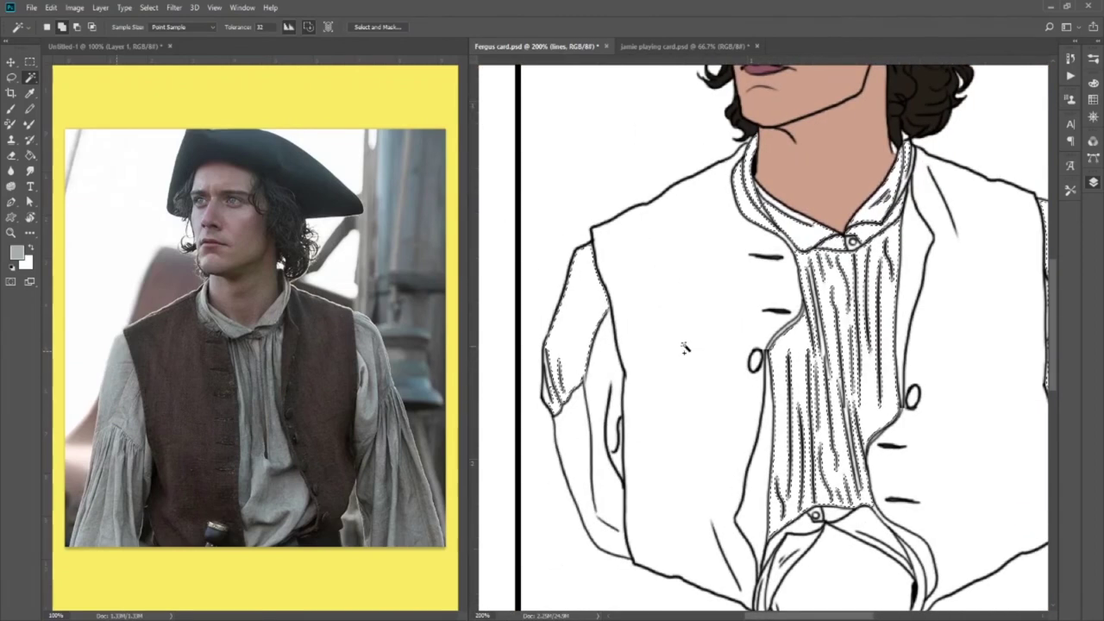
Fill the expanded shirt selection with the sampled grey on a new layer.
{"action": "key", "text": "b"}
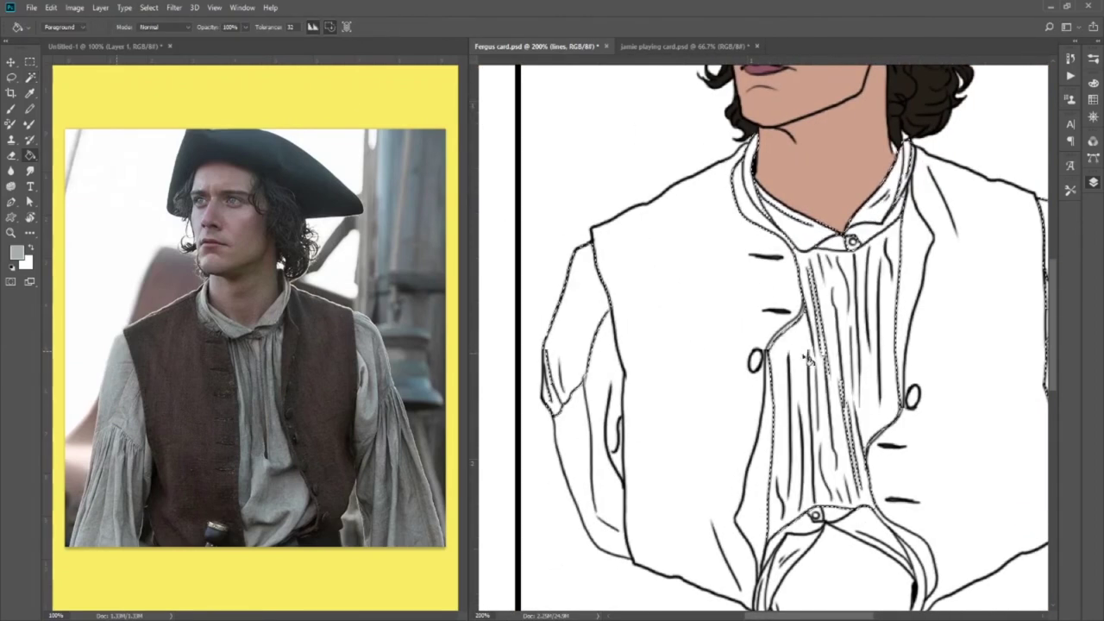
{"action": "key", "text": "ctrl+shift+alt+n"}
{"action": "key", "text": "alt+BackSpace"}
Paint shirt grey into the unfilled gaps along the front folds, collar and both sleeves.
{"action": "left_click_drag", "start_coordinate": [814, 321], "coordinate": [860, 490]}
{"action": "left_click_drag", "start_coordinate": [748, 182], "coordinate": [814, 228]}
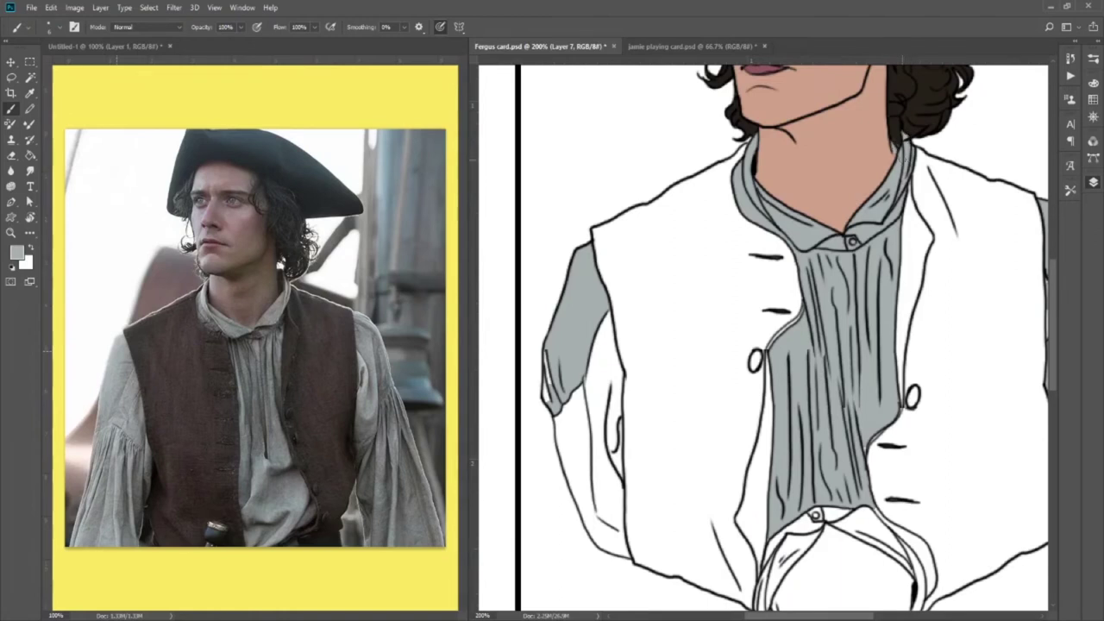
{"action": "left_click_drag", "start_coordinate": [548, 376], "coordinate": [547, 402]}
{"action": "scroll", "coordinate": [764, 339], "scroll_direction": "right", "scroll_amount": 5}
{"action": "left_click_drag", "start_coordinate": [851, 310], "coordinate": [850, 344]}
{"action": "left_click_drag", "start_coordinate": [889, 374], "coordinate": [881, 406]}
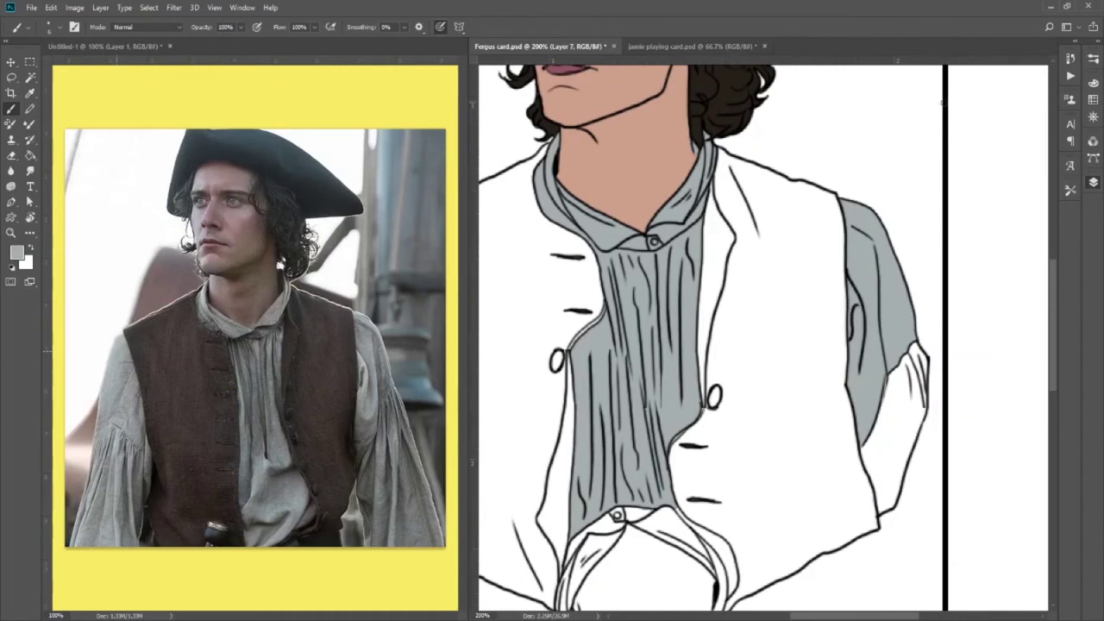
Select the vest panels and lapels on the lines layer and expand the selection under the ink lines.
{"action": "left_click", "coordinate": [996, 396]}
{"action": "key", "text": "w"}
{"action": "left_click", "coordinate": [1019, 331]}
{"action": "left_click", "coordinate": [784, 354]}
{"action": "left_click", "coordinate": [523, 379]}
{"action": "left_click", "coordinate": [719, 259]}
{"action": "scroll", "coordinate": [792, 444], "scroll_direction": "left", "scroll_amount": 5}
{"action": "left_click", "coordinate": [706, 527]}
{"action": "left_click", "coordinate": [149, 7]}
{"action": "key", "text": "Return"}
Sample the vest's dark brown from the photo, fill the vest selection with it on a new layer and deselect.
{"action": "key", "text": "i"}
{"action": "left_click", "coordinate": [164, 326]}
{"action": "key", "text": "g"}
{"action": "left_click", "coordinate": [661, 298]}
{"action": "key", "text": "ctrl+z"}
{"action": "left_click", "coordinate": [1026, 382]}
{"action": "left_click", "coordinate": [663, 298]}
{"action": "key", "text": "ctrl+d"}
{"action": "key", "text": "b"}
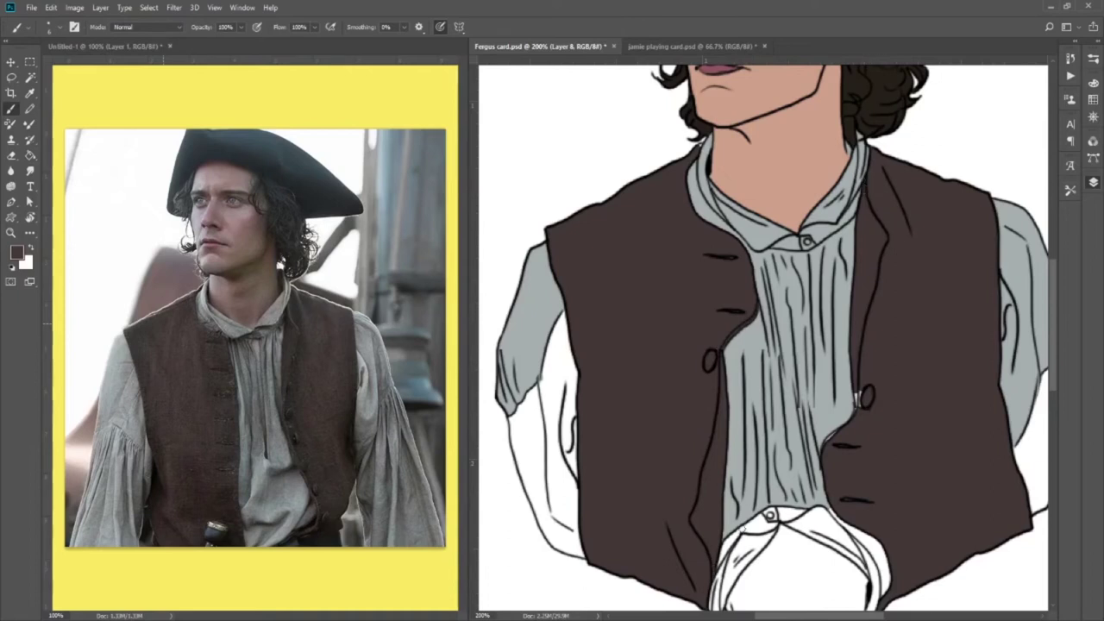
Paint vest brown into the unfilled gaps around the button and along the vest edges.
{"action": "left_click_drag", "start_coordinate": [859, 393], "coordinate": [856, 414]}
{"action": "scroll", "coordinate": [1038, 381], "scroll_direction": "right", "scroll_amount": 4}
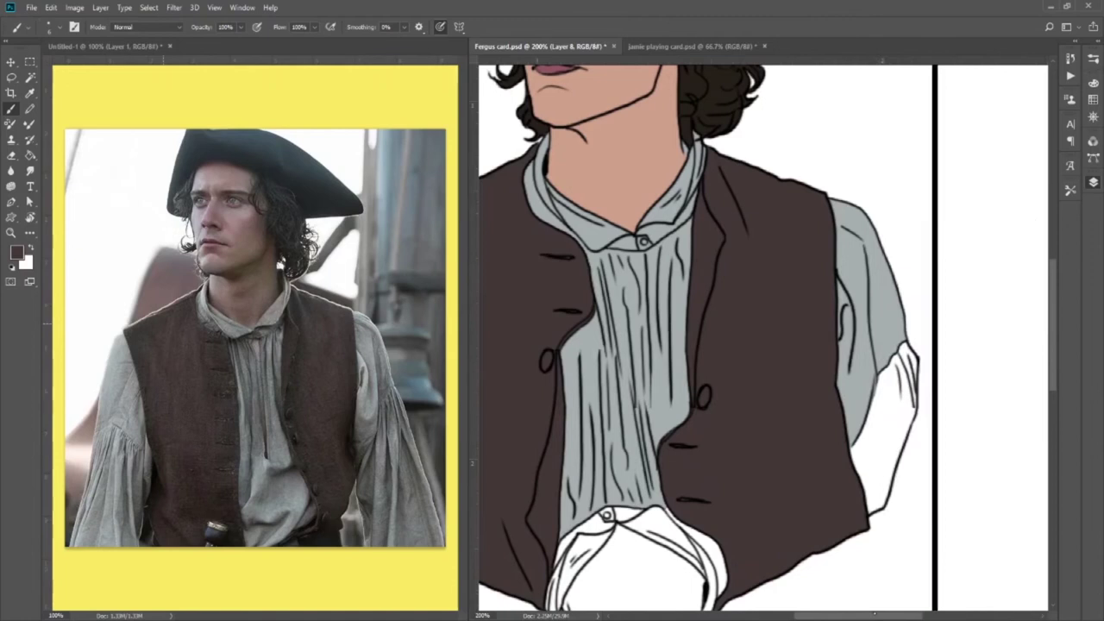
{"action": "scroll", "coordinate": [1038, 380], "scroll_direction": "left", "scroll_amount": 3}
Reset the foreground to black and paint a shadow under the jaw on a new layer, undoing stray strokes.
{"action": "key", "text": "ctrl+minus"}
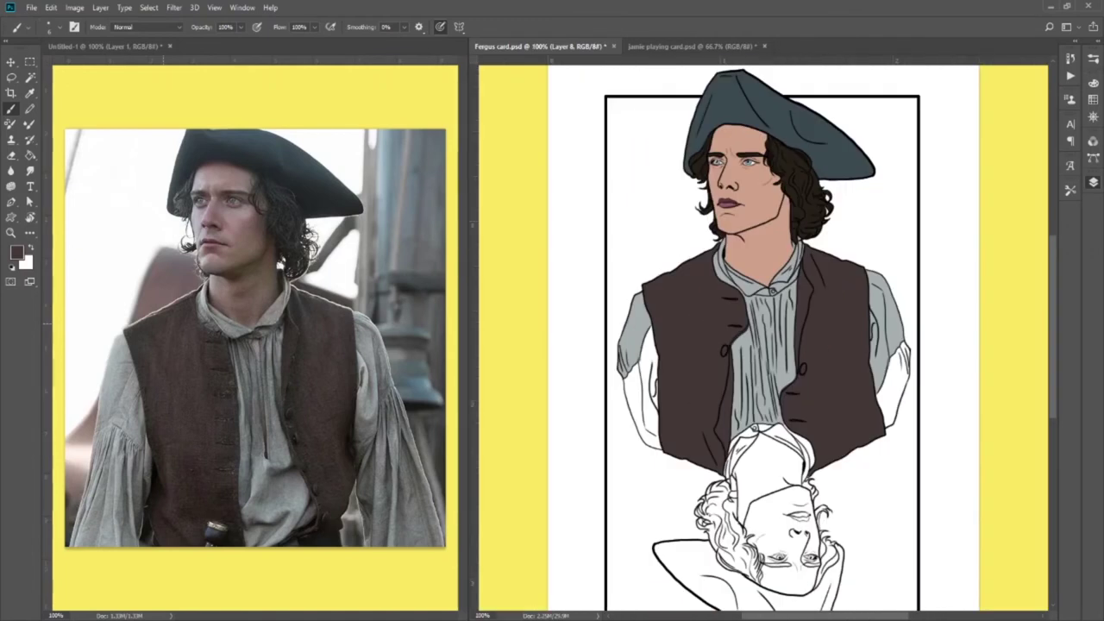
{"action": "scroll", "coordinate": [764, 303], "scroll_direction": "down", "scroll_amount": 1}
{"action": "key", "text": "d"}
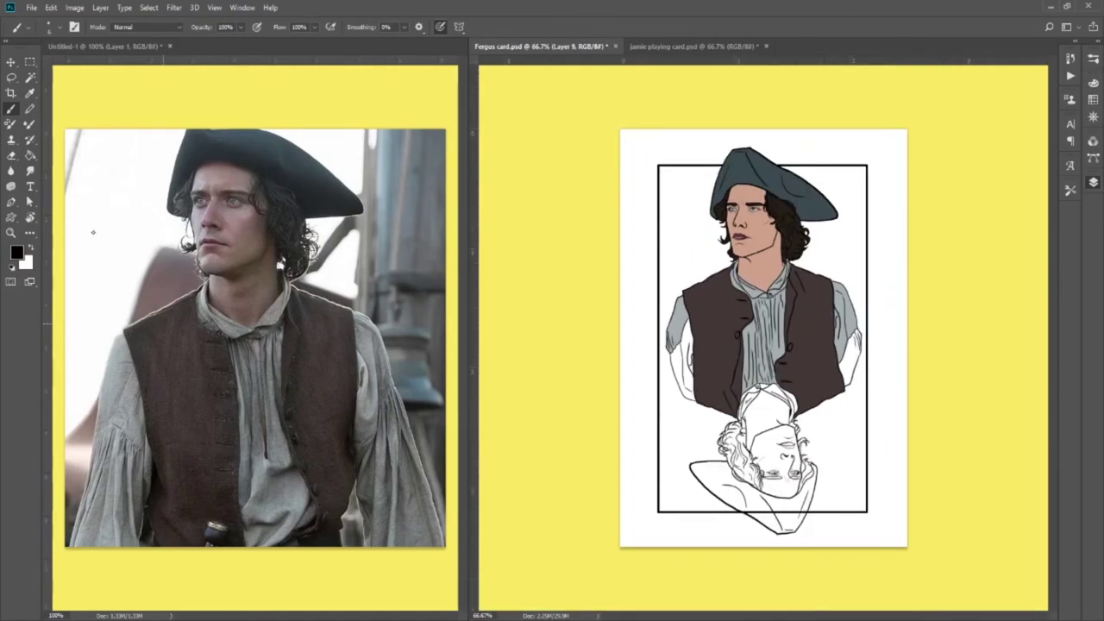
{"action": "scroll", "coordinate": [767, 233], "scroll_direction": "up", "scroll_amount": 3}
{"action": "left_click_drag", "start_coordinate": [768, 233], "coordinate": [799, 159]}
{"action": "mouse_move", "coordinate": [663, 283]}
{"action": "left_mouse_down"}
{"action": "mouse_move", "coordinate": [725, 258]}
{"action": "mouse_move", "coordinate": [661, 289]}
{"action": "left_mouse_up"}
{"action": "key", "text": "ctrl+z"}
{"action": "mouse_move", "coordinate": [663, 283]}
{"action": "left_mouse_down"}
{"action": "mouse_move", "coordinate": [683, 300]}
{"action": "mouse_move", "coordinate": [654, 282]}
{"action": "mouse_move", "coordinate": [705, 281]}
{"action": "mouse_move", "coordinate": [695, 266]}
{"action": "mouse_move", "coordinate": [681, 298]}
{"action": "mouse_move", "coordinate": [795, 186]}
{"action": "mouse_move", "coordinate": [775, 229]}
{"action": "left_mouse_up"}
{"action": "key", "text": "ctrl+z"}
{"action": "key", "text": "ctrl+z"}
{"action": "key", "text": "ctrl+alt+z"}
{"action": "key", "text": "ctrl+alt+z"}
Smudge the black chin shadow down onto the neck and erase the excess along the jawline.
{"action": "left_click", "coordinate": [30, 78]}
{"action": "left_click", "coordinate": [11, 155]}
{"action": "left_click", "coordinate": [30, 171]}
{"action": "mouse_move", "coordinate": [695, 270]}
{"action": "left_mouse_down"}
{"action": "mouse_move", "coordinate": [697, 281]}
{"action": "mouse_move", "coordinate": [740, 259]}
{"action": "mouse_move", "coordinate": [691, 302]}
{"action": "left_mouse_up"}
{"action": "key", "text": "e"}
{"action": "left_click_drag", "start_coordinate": [707, 250], "coordinate": [761, 224]}
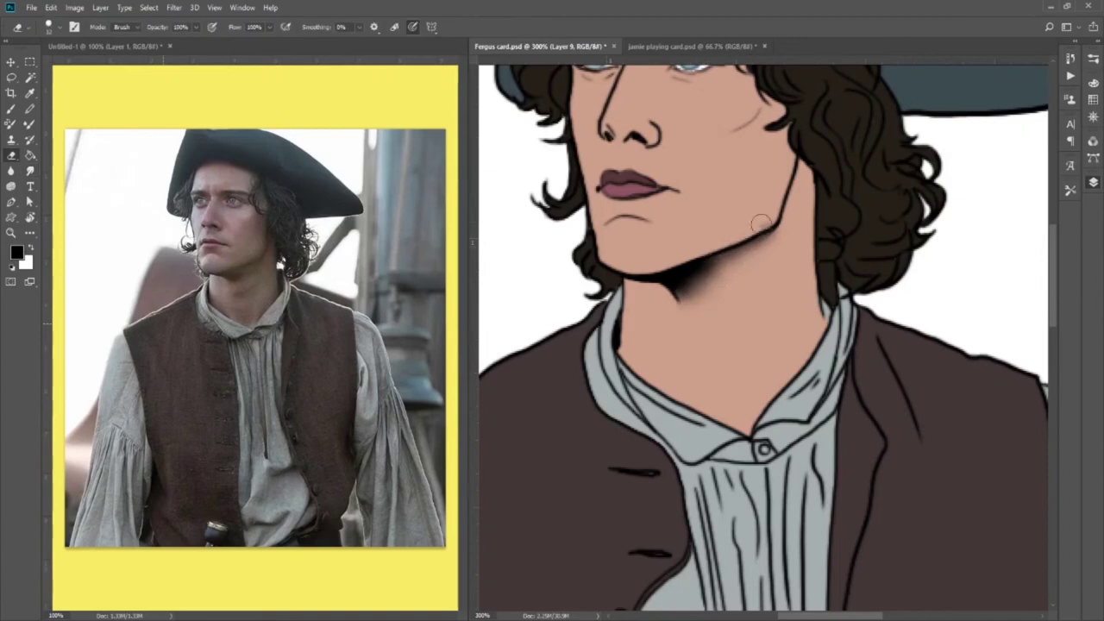
Darken the chin shadow with black brush strokes to give it a solid, crisp edge against the neck.
{"action": "key", "text": "ctrl+minus"}
{"action": "key", "text": "ctrl+minus"}
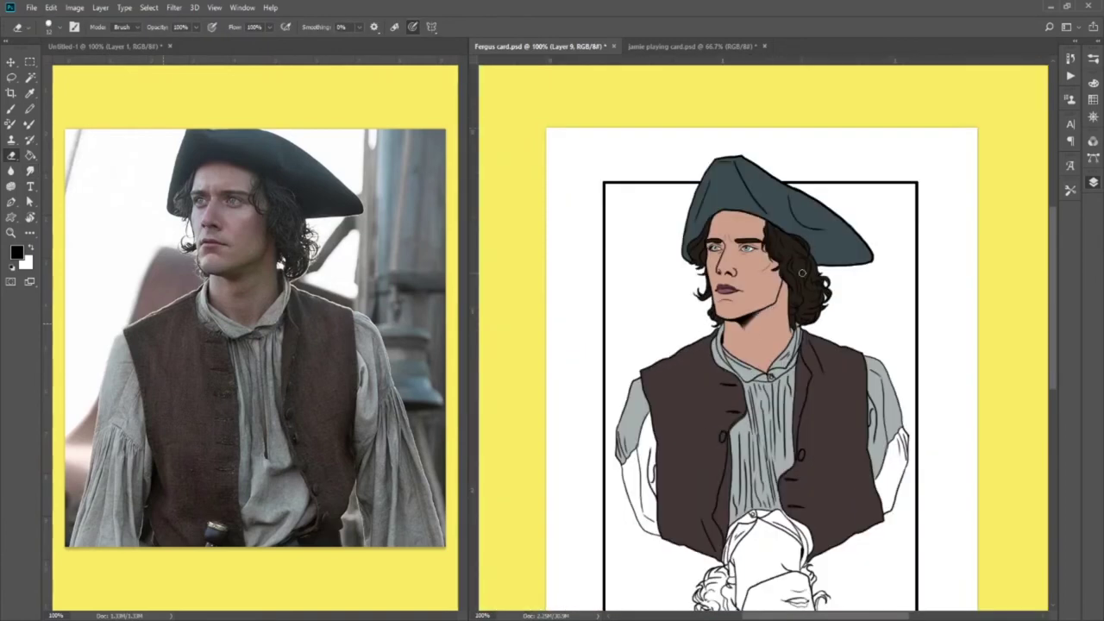
{"action": "key", "text": "ctrl+plus"}
{"action": "key", "text": "ctrl+plus"}
{"action": "key", "text": "b"}
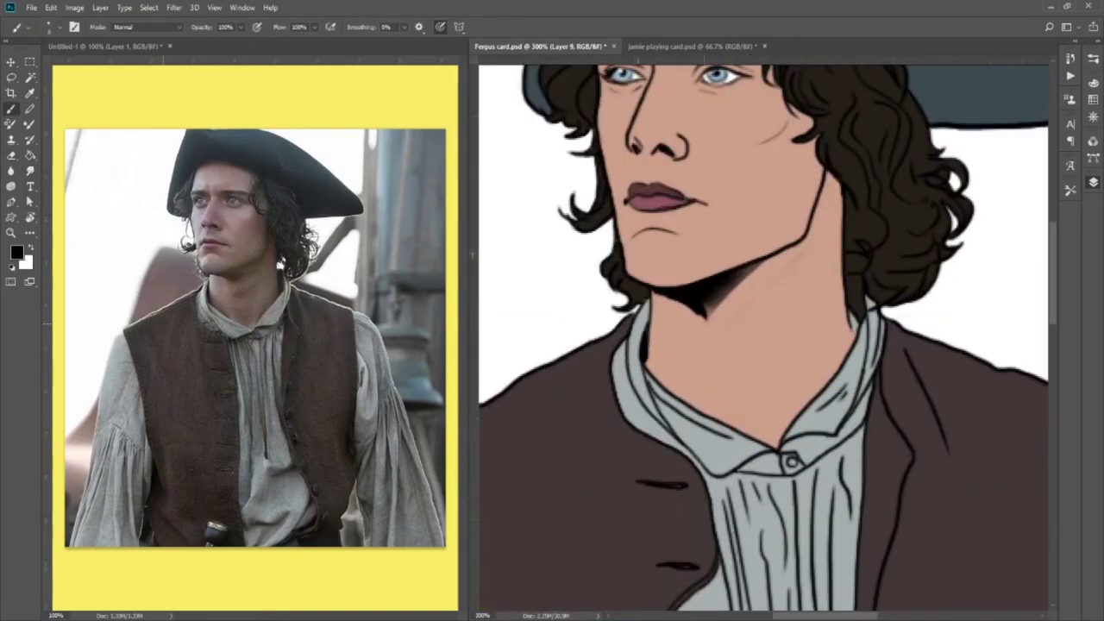
{"action": "left_click_drag", "start_coordinate": [712, 299], "coordinate": [744, 266]}
{"action": "key", "text": "e"}
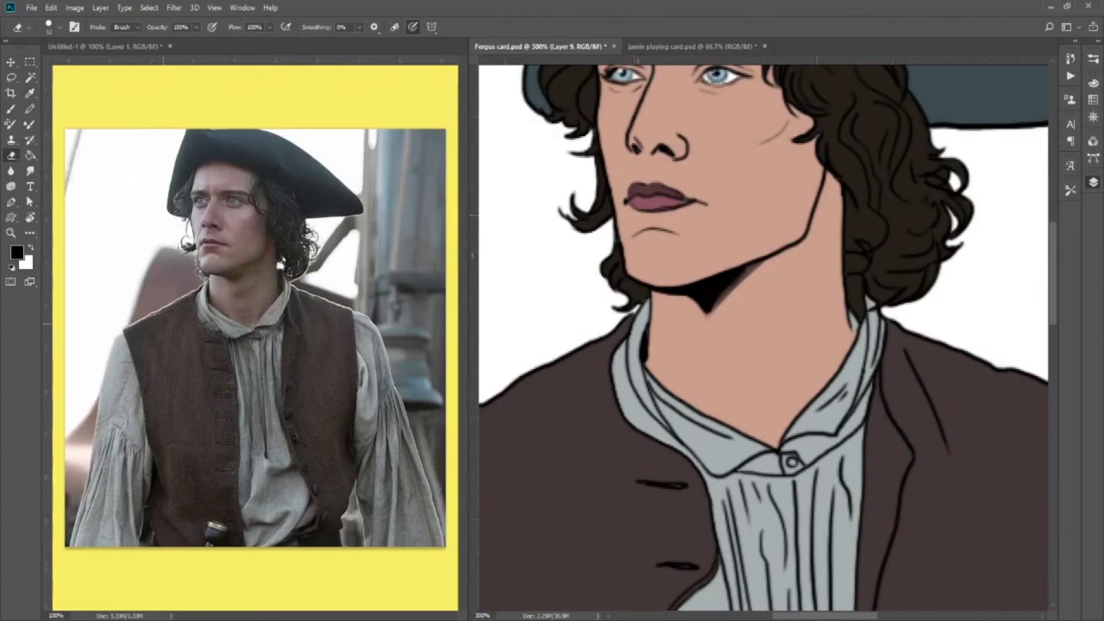
Duplicate the colour layers, flip the copy horizontally and vertically, and align it with the upside-down figure's line art.
{"action": "key", "text": "ctrl+minus"}
{"action": "key", "text": "ctrl+minus"}
{"action": "left_click", "coordinate": [1041, 356]}
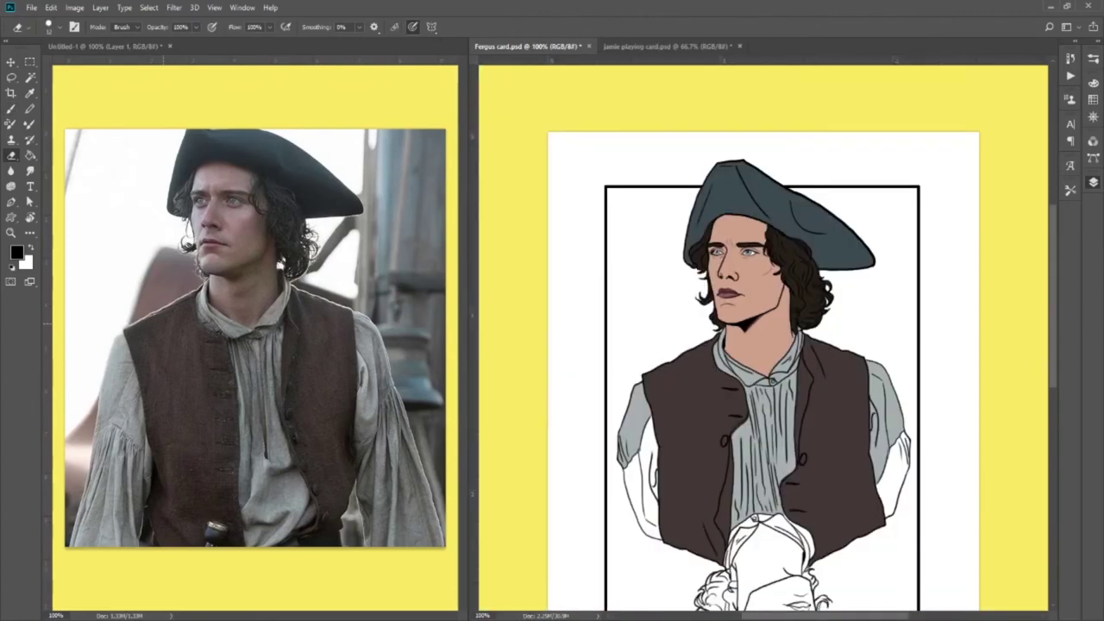
{"action": "key", "text": "ctrl+j"}
{"action": "key", "text": "ctrl+t"}
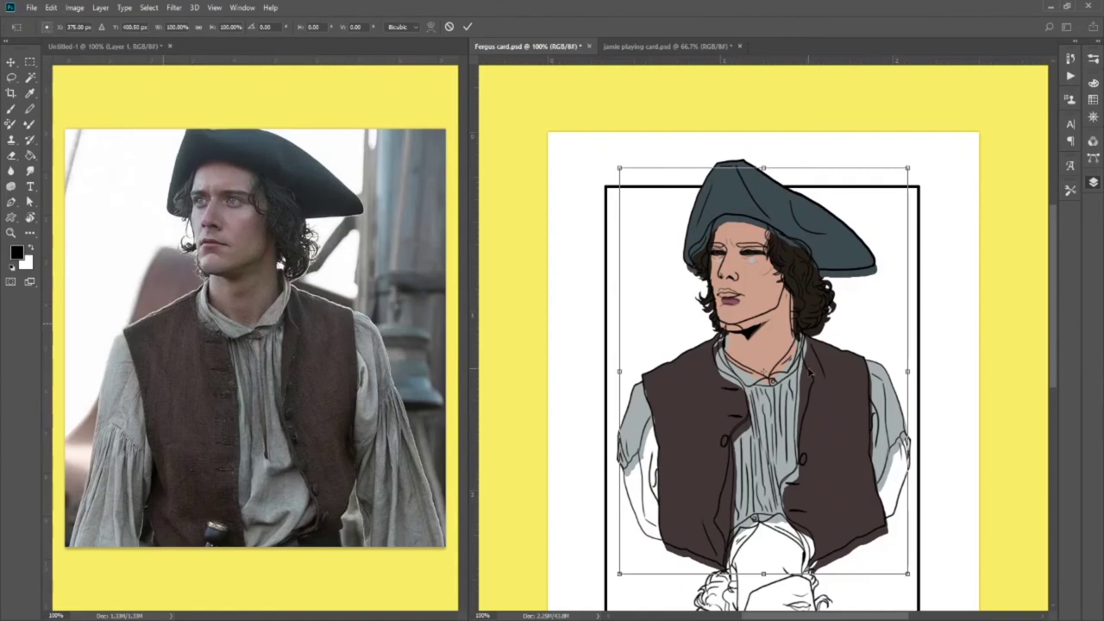
{"action": "right_click", "coordinate": [811, 370]}
{"action": "left_click", "coordinate": [830, 494]}
{"action": "right_click", "coordinate": [830, 494]}
{"action": "left_click", "coordinate": [842, 485]}
{"action": "left_click_drag", "start_coordinate": [843, 470], "coordinate": [846, 426]}
{"action": "key", "text": "ctrl+plus"}
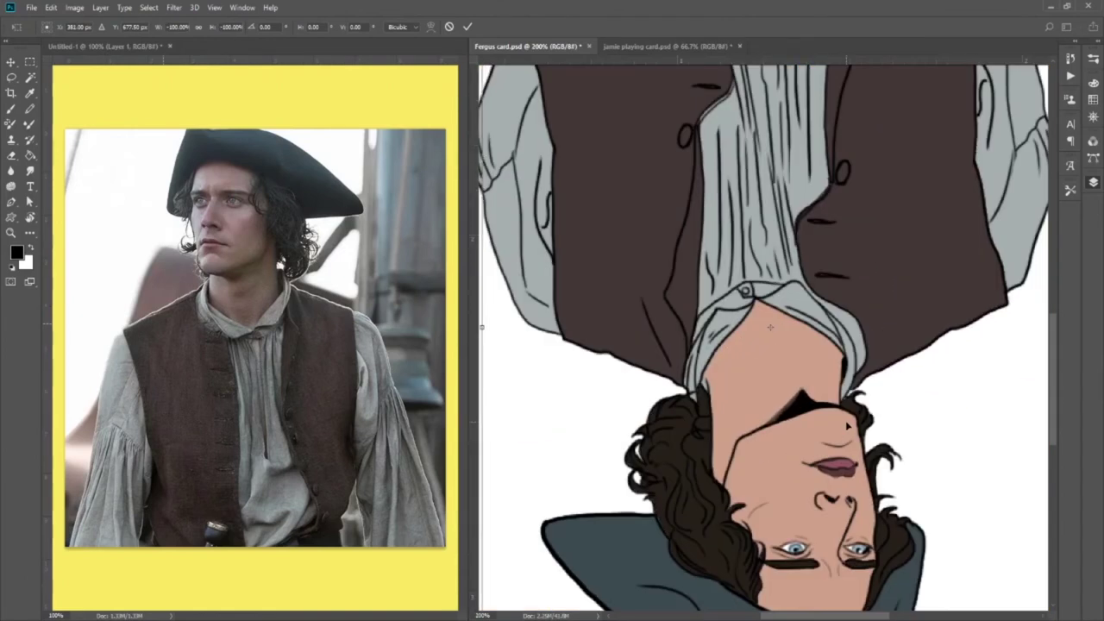
{"action": "key", "text": "Return"}
Check the colouring where the two figures meet and save the Fergus card.
{"action": "key", "text": "ctrl+minus"}
{"action": "key", "text": "ctrl+plus"}
{"action": "key", "text": "ctrl+plus"}
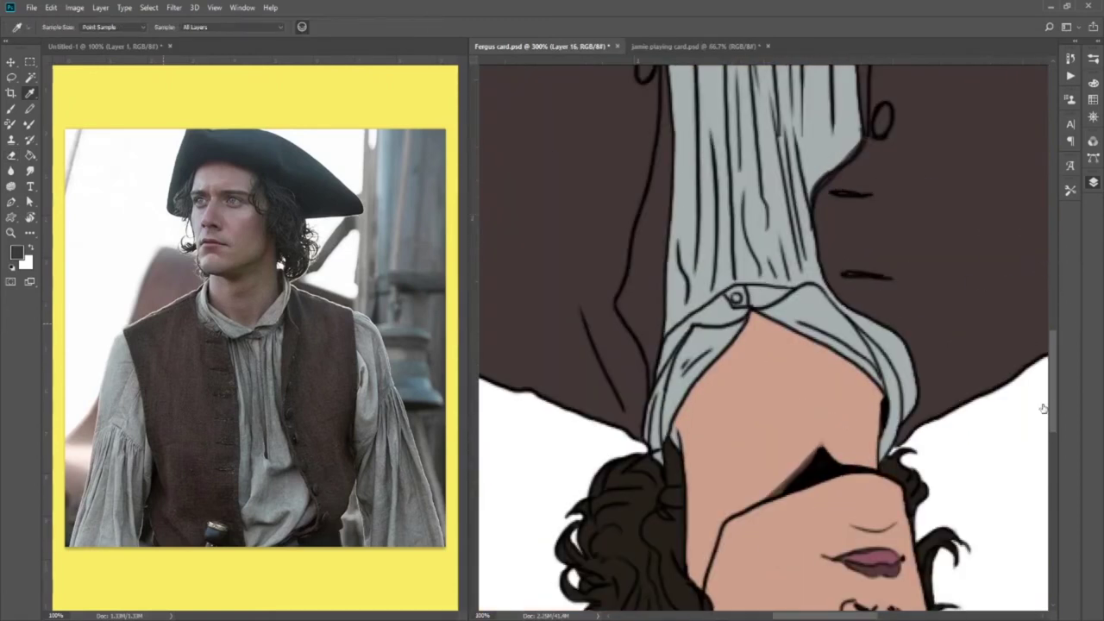
{"action": "scroll", "coordinate": [671, 210], "scroll_direction": "up", "scroll_amount": 3}
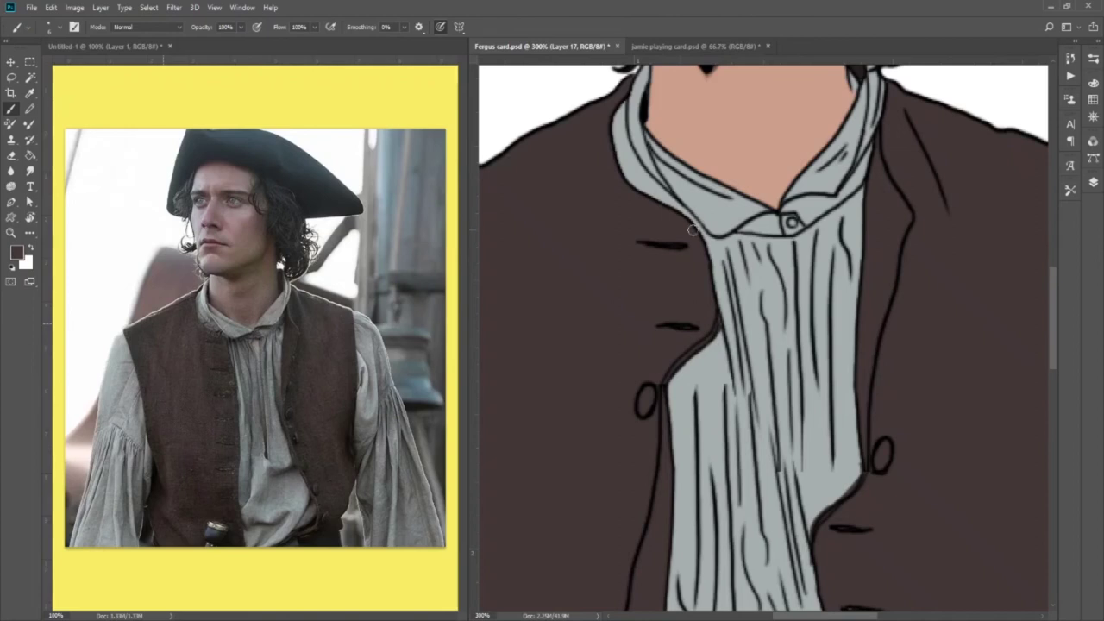
{"action": "key", "text": "ctrl+minus"}
{"action": "key", "text": "ctrl+minus"}
{"action": "key", "text": "ctrl+minus"}
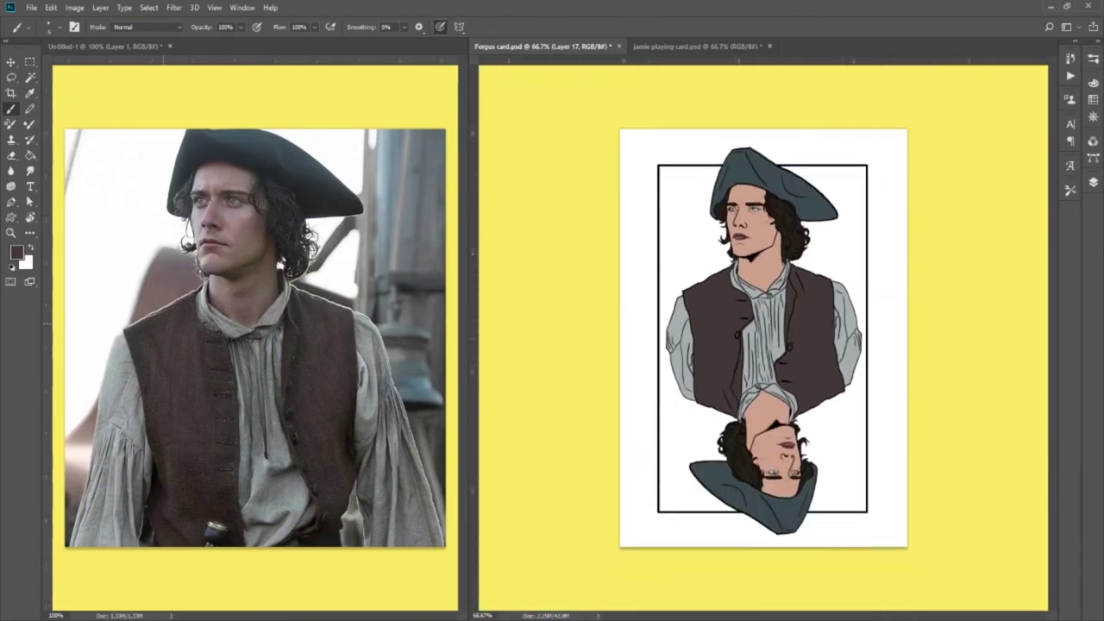
{"action": "left_click", "coordinate": [969, 334]}
{"action": "key", "text": "ctrl+s"}
Copy the K and heart corner marks from the Jamie playing card and paste them into the Fergus card.
{"action": "left_click", "coordinate": [653, 46]}
{"action": "key", "text": "ctrl+d"}
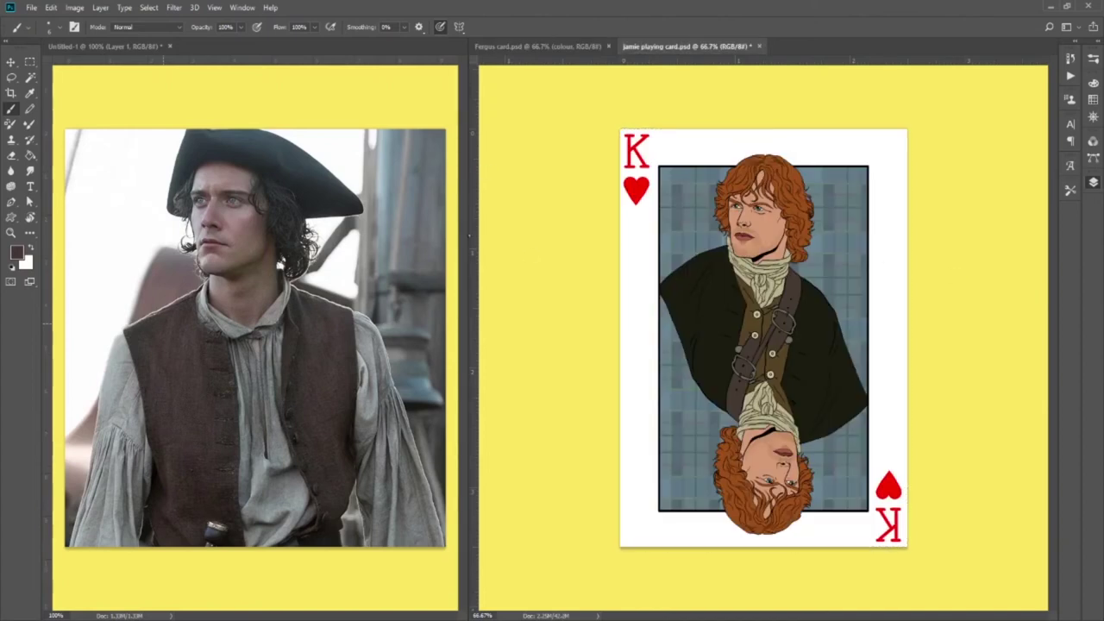
{"action": "key", "text": "z"}
{"action": "left_click", "coordinate": [608, 106]}
{"action": "left_click", "coordinate": [608, 105]}
{"action": "left_click", "coordinate": [954, 274]}
{"action": "left_click", "coordinate": [955, 275]}
{"action": "left_click", "coordinate": [1027, 279]}
{"action": "left_click", "coordinate": [536, 46]}
{"action": "key", "text": "ctrl+v"}
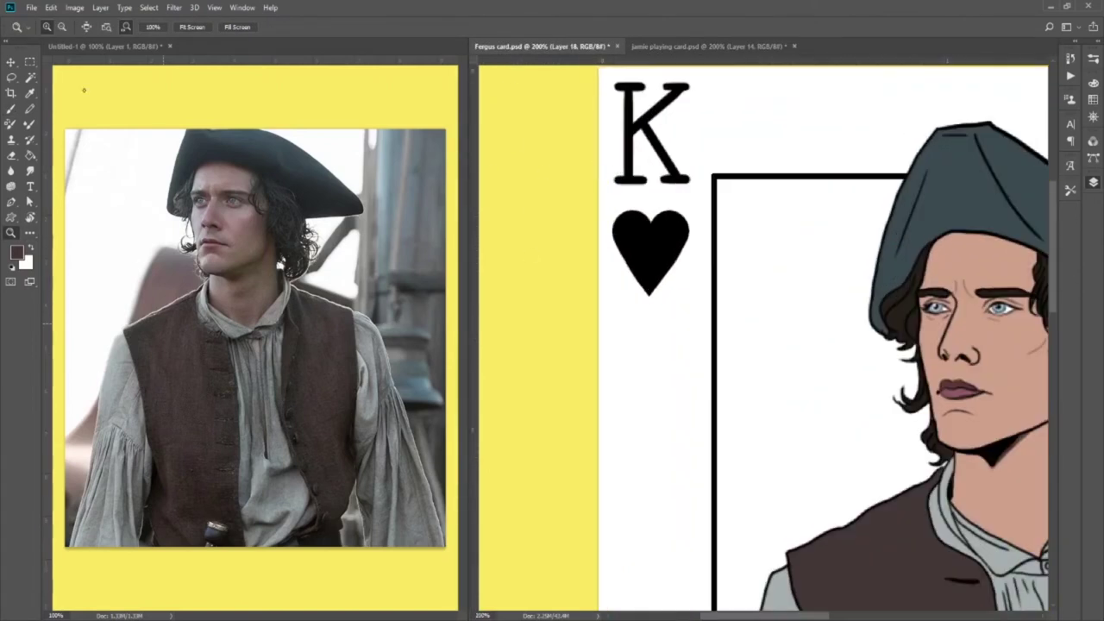
Select the heart below the upper-left K with an elliptical marquee and try flipping it.
{"action": "key", "text": "m"}
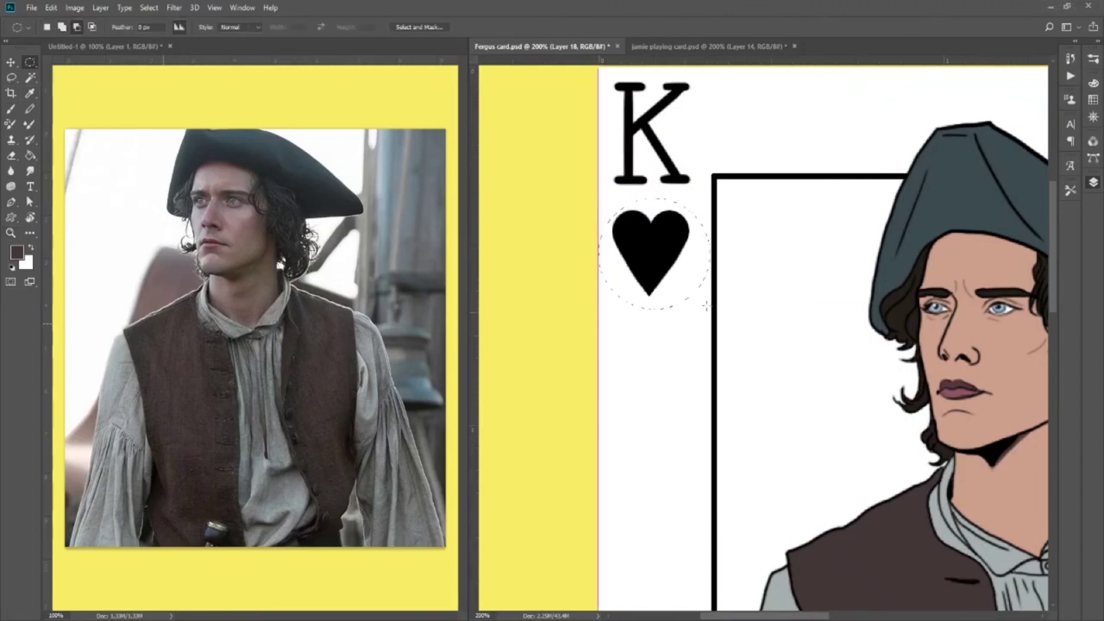
{"action": "key", "text": "ctrl+t"}
{"action": "right_click", "coordinate": [672, 276]}
{"action": "left_click", "coordinate": [703, 458]}
{"action": "key", "text": "Return"}
Erase the heart below the upper-left K and clear the selection.
{"action": "key", "text": "e"}
{"action": "mouse_move", "coordinate": [633, 235]}
{"action": "left_mouse_down"}
{"action": "mouse_move", "coordinate": [686, 243]}
{"action": "mouse_move", "coordinate": [671, 241]}
{"action": "mouse_move", "coordinate": [680, 236]}
{"action": "mouse_move", "coordinate": [664, 269]}
{"action": "mouse_move", "coordinate": [618, 268]}
{"action": "mouse_move", "coordinate": [651, 248]}
{"action": "mouse_move", "coordinate": [659, 257]}
{"action": "mouse_move", "coordinate": [649, 286]}
{"action": "left_mouse_up"}
{"action": "key", "text": "m"}
{"action": "key", "text": "ctrl+d"}
{"action": "key", "text": "e"}
Try starting a club below the K from a small filled circle and a copy shifted sideways.
{"action": "key", "text": "m"}
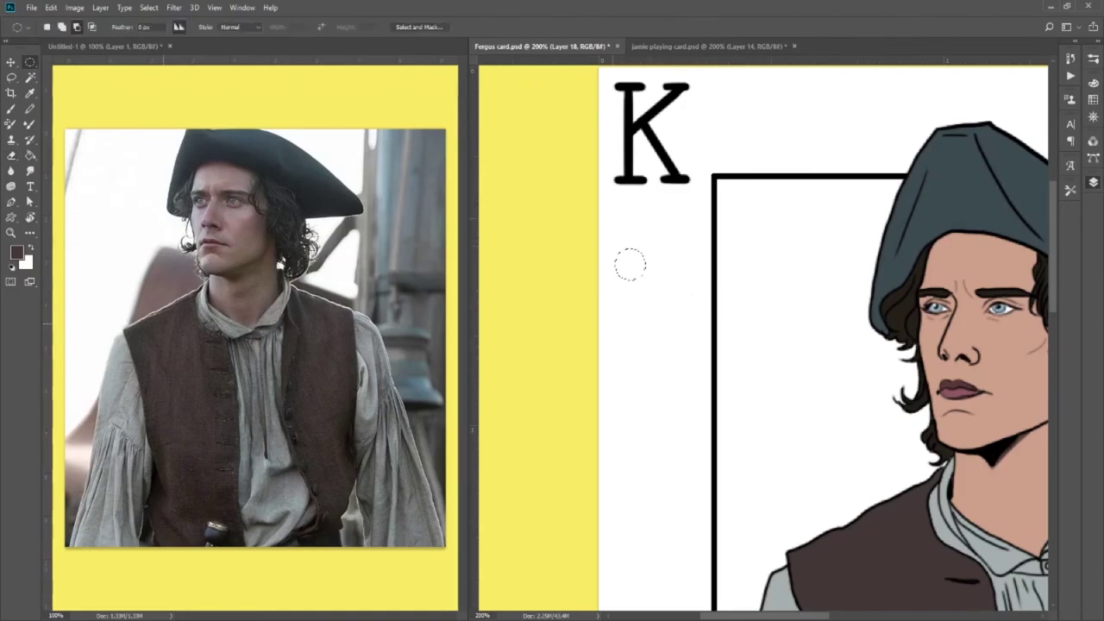
{"action": "key", "text": "g"}
{"action": "left_click", "coordinate": [630, 266]}
{"action": "key", "text": "d"}
{"action": "left_click", "coordinate": [630, 266]}
{"action": "key", "text": "ctrl+t"}
{"action": "key", "text": "shift+Right"}
{"action": "key", "text": "shift+Right"}
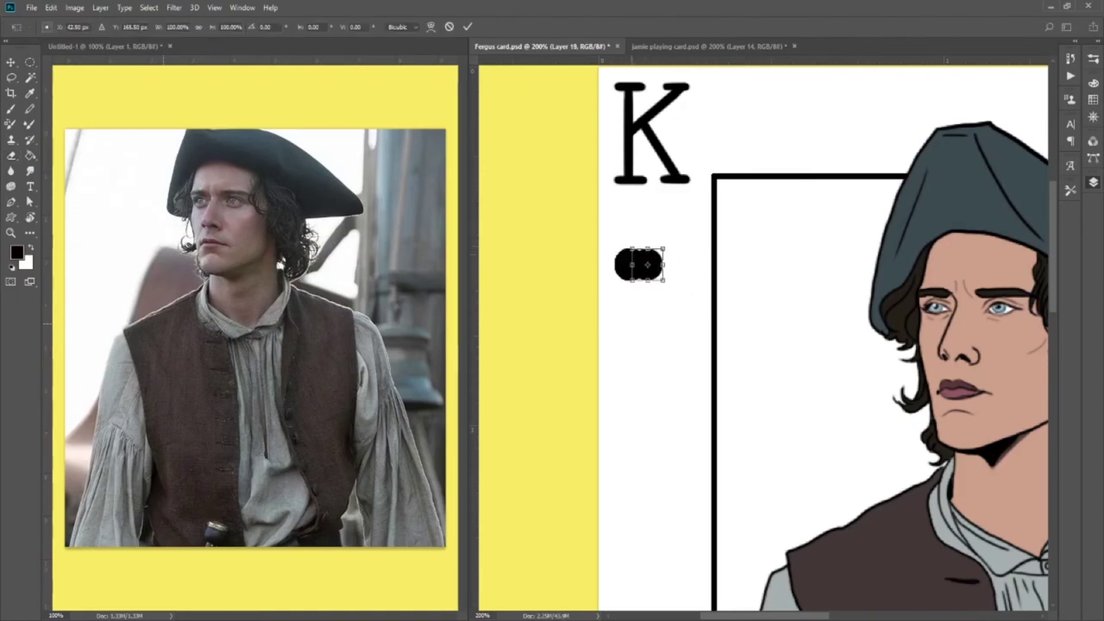
{"action": "key", "text": "Return"}
Undo the circle copy and black fill, and erase the remaining brown circle below the K.
{"action": "key", "text": "ctrl+alt+z"}
{"action": "key", "text": "ctrl+alt+z"}
{"action": "key", "text": "ctrl+alt+z"}
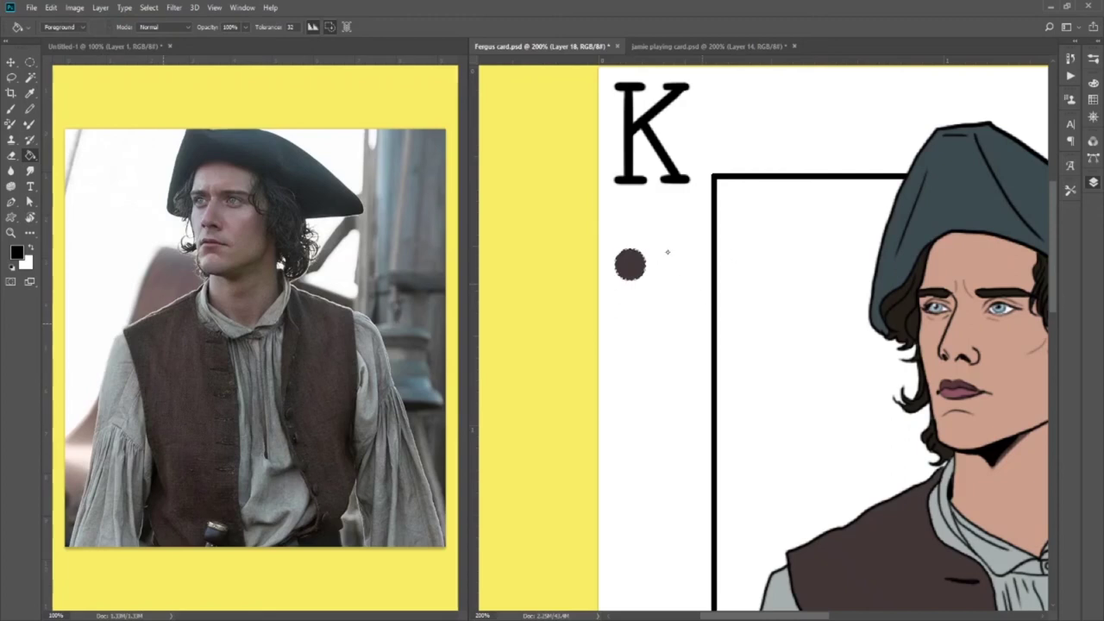
{"action": "key", "text": "e"}
{"action": "mouse_move", "coordinate": [626, 272]}
{"action": "left_mouse_down"}
{"action": "mouse_move", "coordinate": [652, 277]}
{"action": "mouse_move", "coordinate": [649, 250]}
{"action": "mouse_move", "coordinate": [677, 274]}
{"action": "left_mouse_up"}
Draw a slightly larger black-filled circle below the K and place a copy beside it as the club's lower lobes.
{"action": "key", "text": "m"}
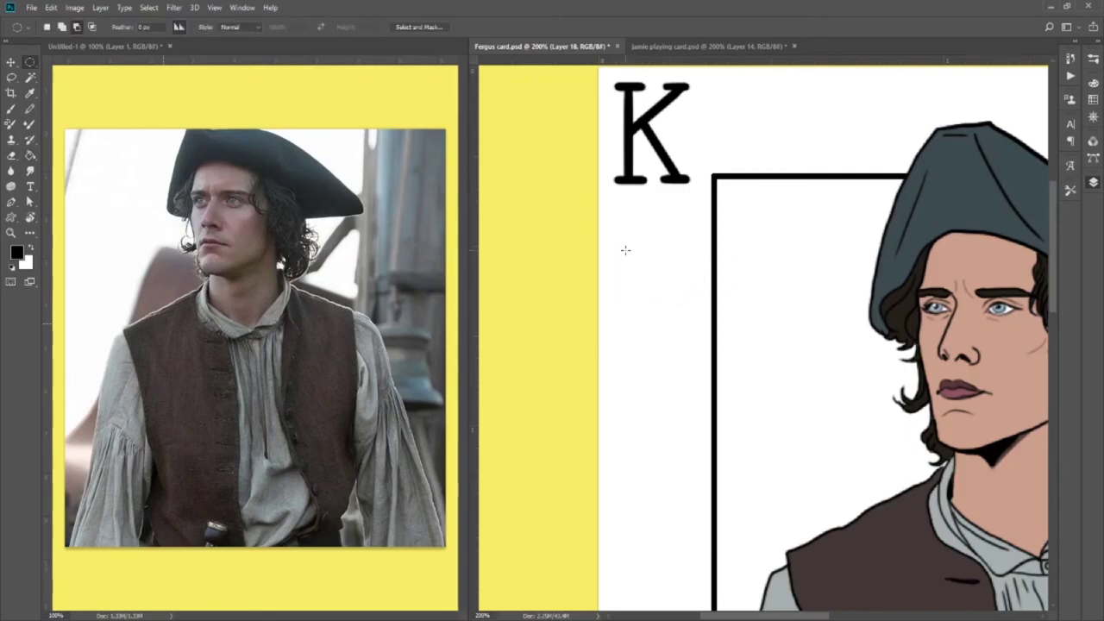
{"action": "key", "text": "g"}
{"action": "left_click", "coordinate": [641, 266]}
{"action": "key", "text": "ctrl+c"}
{"action": "key", "text": "ctrl+v"}
{"action": "key", "text": "ctrl+t"}
{"action": "key", "text": "shift+Right"}
{"action": "key", "text": "shift+Right"}
{"action": "key", "text": "Right"}
{"action": "key", "text": "Right"}
{"action": "key", "text": "Right"}
{"action": "key", "text": "Return"}
Paste a third black circle and centre it above the other two as the club's top lobe.
{"action": "key", "text": "ctrl+v"}
{"action": "left_click_drag", "start_coordinate": [822, 339], "coordinate": [652, 233]}
{"action": "key", "text": "ctrl+t"}
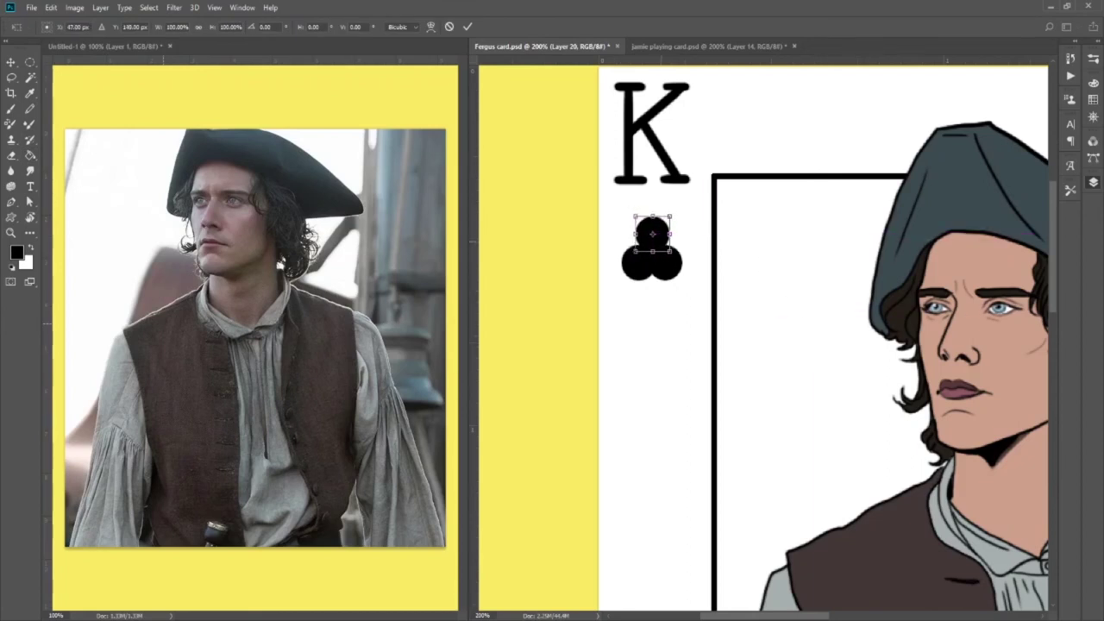
{"action": "key", "text": "Return"}
Outline a tapered stem under the club with the Lasso, fill it black and merge the club's layers.
{"action": "key", "text": "l"}
{"action": "mouse_move", "coordinate": [656, 281]}
{"action": "left_mouse_down"}
{"action": "mouse_move", "coordinate": [664, 273]}
{"action": "mouse_move", "coordinate": [652, 294]}
{"action": "mouse_move", "coordinate": [657, 278]}
{"action": "left_mouse_up"}
{"action": "key", "text": "g"}
{"action": "left_click", "coordinate": [653, 294]}
{"action": "key", "text": "l"}
{"action": "key", "text": "g"}
{"action": "left_click", "coordinate": [653, 290]}
{"action": "key", "text": "ctrl+d"}
{"action": "key", "text": "ctrl+t"}
{"action": "key", "text": "Return"}
{"action": "key", "text": "ctrl+e"}
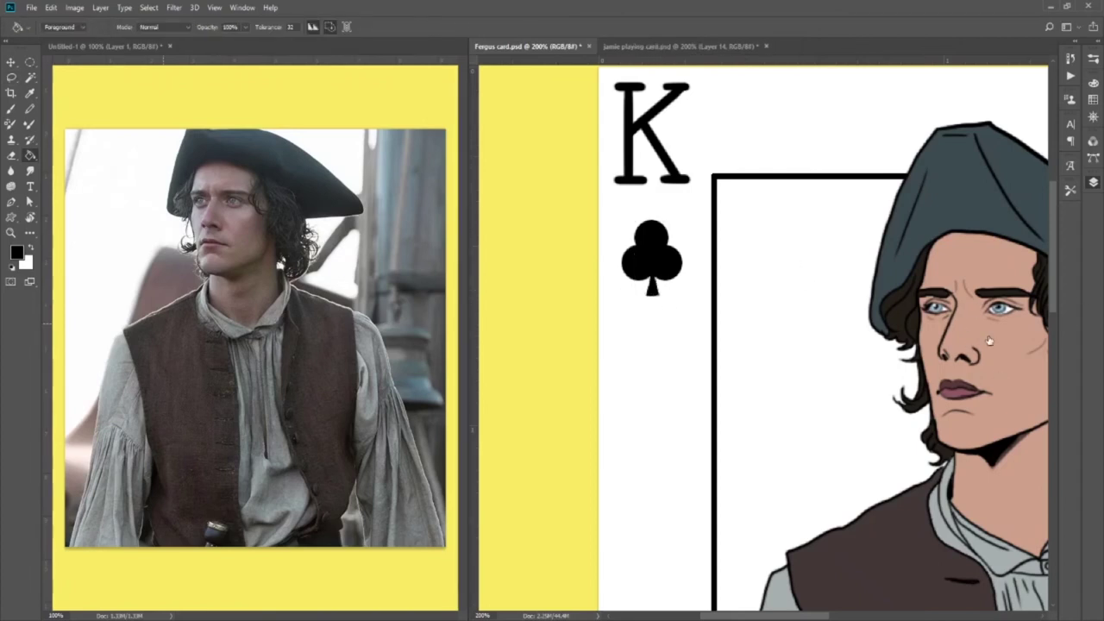
Try transforming and duplicating the club for the opposite corner of the card, and undo those changes.
{"action": "left_click", "coordinate": [964, 347]}
{"action": "left_click", "coordinate": [964, 346]}
{"action": "left_click", "coordinate": [882, 439]}
{"action": "left_click", "coordinate": [11, 77]}
{"action": "key", "text": "ctrl+t"}
{"action": "mouse_move", "coordinate": [673, 217]}
{"action": "left_mouse_down"}
{"action": "mouse_move", "coordinate": [658, 204]}
{"action": "mouse_move", "coordinate": [878, 442]}
{"action": "left_mouse_up"}
{"action": "key", "text": "Left"}
{"action": "key", "text": "Left"}
{"action": "key", "text": "Return"}
{"action": "key", "text": "ctrl+j"}
{"action": "key", "text": "ctrl+0"}
{"action": "key", "text": "ctrl+t"}
{"action": "key", "text": "Return"}
{"action": "key", "text": "ctrl+alt+z"}
{"action": "key", "text": "ctrl+alt+z"}
{"action": "key", "text": "ctrl+alt+z"}
{"action": "key", "text": "ctrl+alt+z"}
Erase the club drawn below the upper-left K.
{"action": "key", "text": "e"}
{"action": "left_click_drag", "start_coordinate": [632, 176], "coordinate": [633, 181]}
{"action": "left_click", "coordinate": [1016, 331]}
{"action": "key", "text": "Delete"}
{"action": "key", "text": "ctrl+z"}
{"action": "left_click", "coordinate": [1001, 356]}
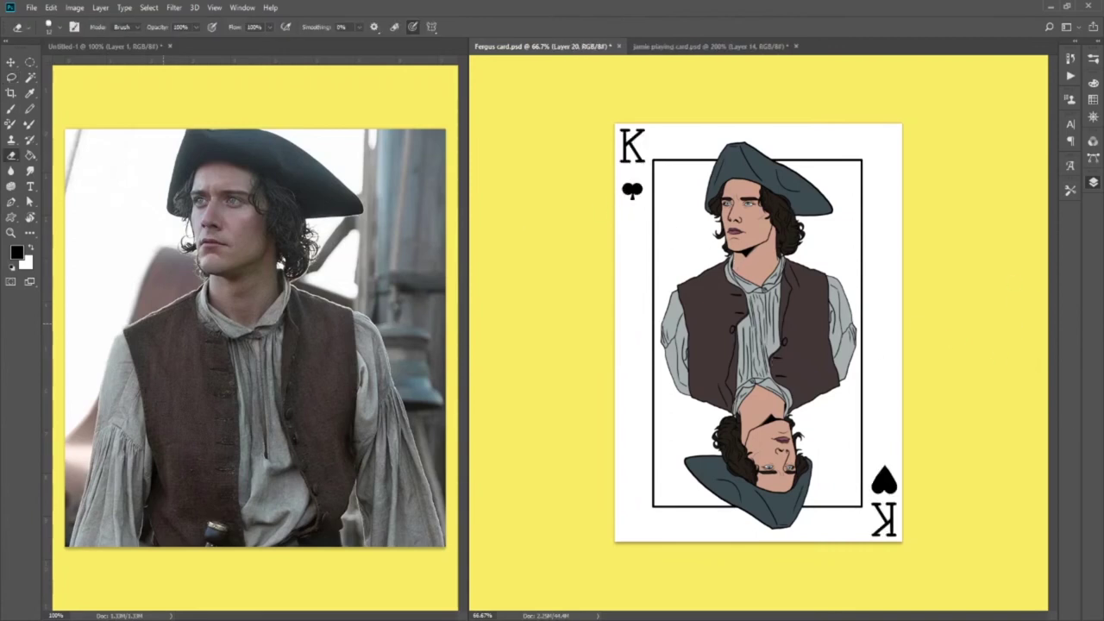
{"action": "left_click_drag", "start_coordinate": [639, 184], "coordinate": [633, 192]}
Reshape the upside-down heart above the inverted K into a club's three round lobes using black-filled circles.
{"action": "key", "text": "m"}
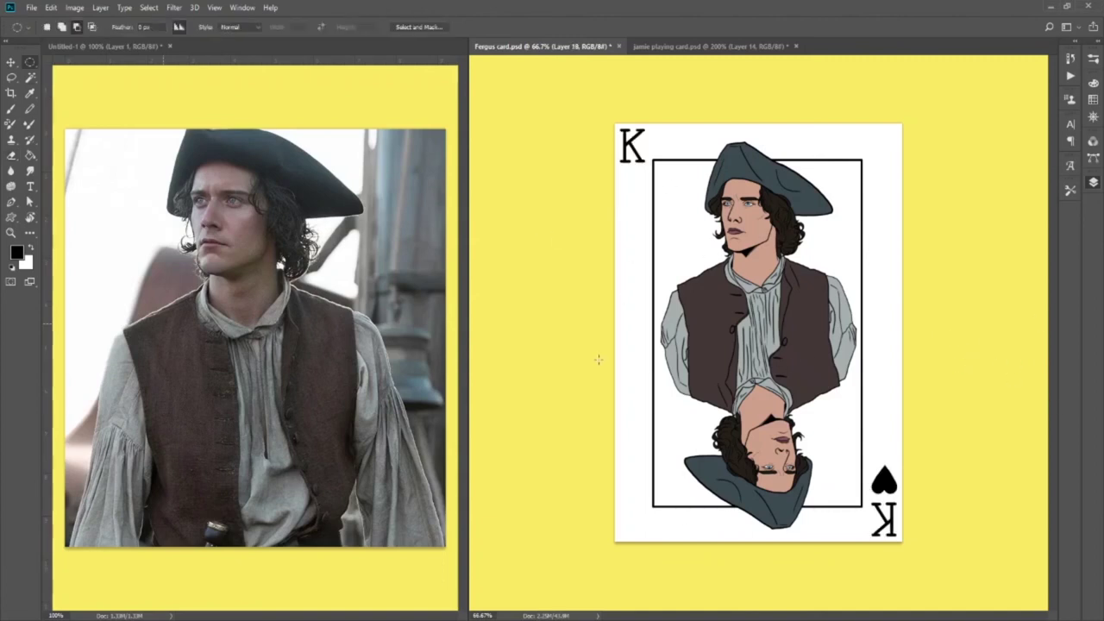
{"action": "left_click_drag", "start_coordinate": [875, 464], "coordinate": [903, 489]}
{"action": "key", "text": "e"}
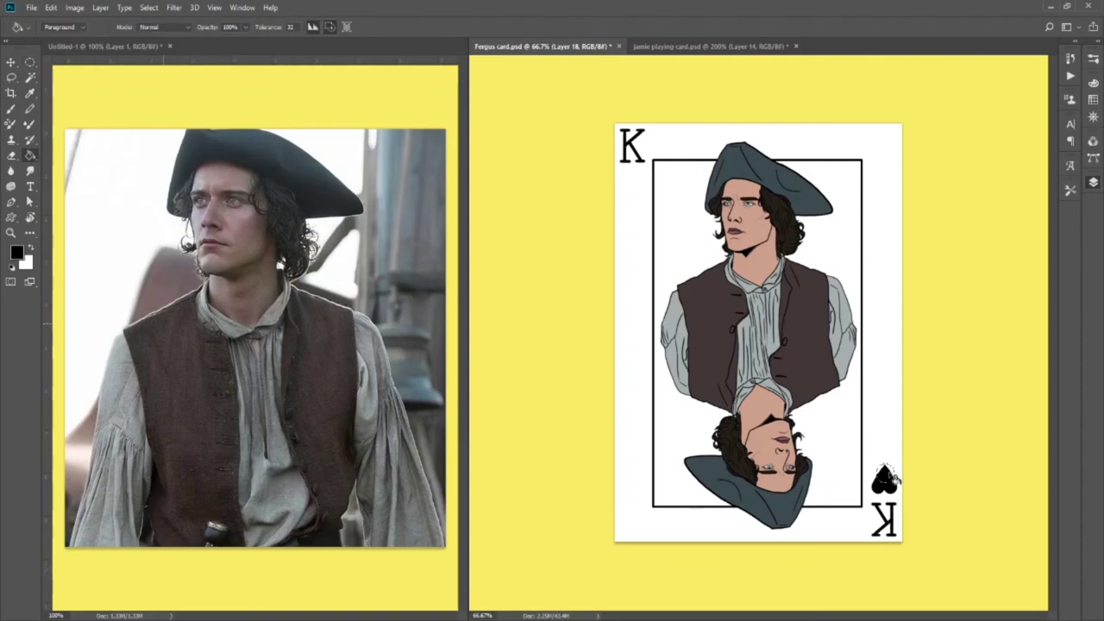
{"action": "key", "text": "ctrl+plus"}
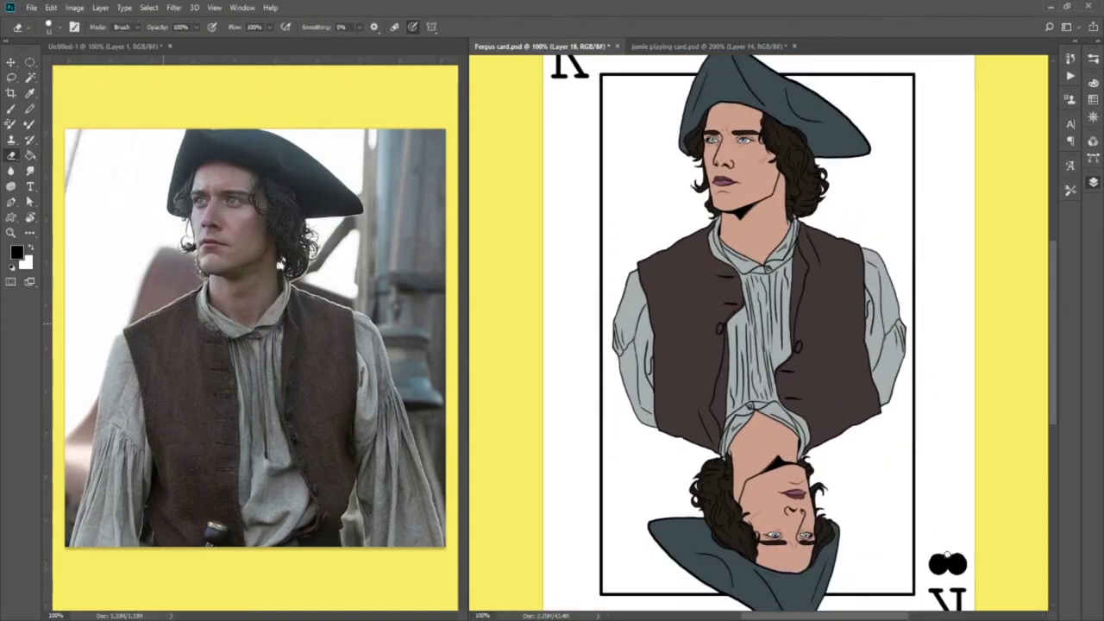
{"action": "key", "text": "m"}
{"action": "left_click_drag", "start_coordinate": [956, 559], "coordinate": [957, 557]}
{"action": "key", "text": "g"}
{"action": "left_click", "coordinate": [949, 550]}
{"action": "key", "text": "ctrl+d"}
Paint a short black stem beneath the club's lobes above the inverted K and trim it with the Eraser.
{"action": "key", "text": "b"}
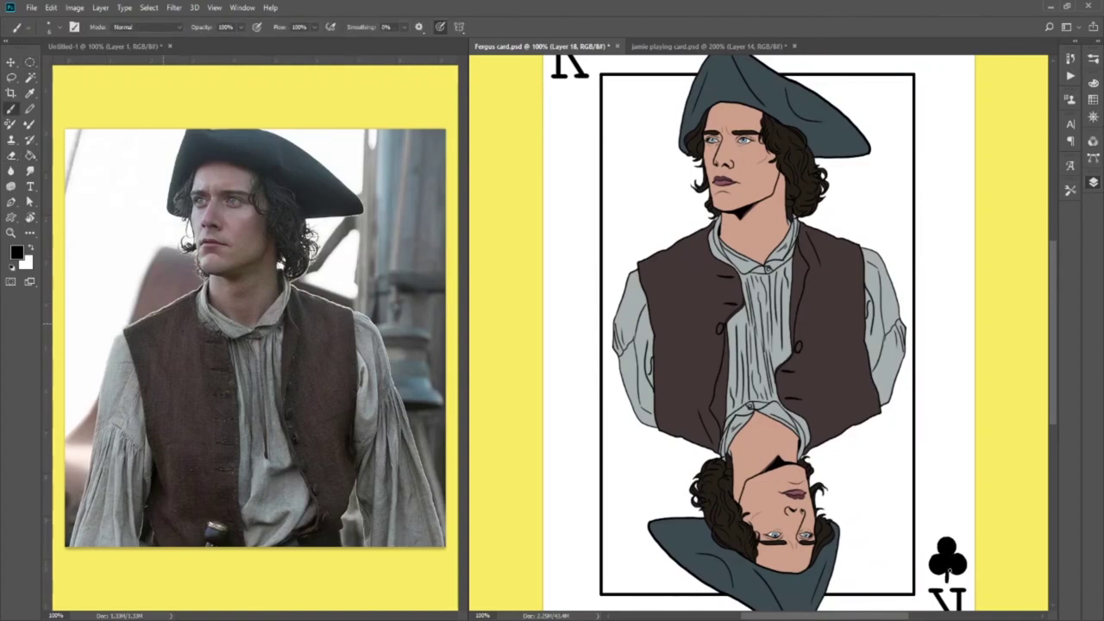
{"action": "key", "text": "ctrl+plus"}
{"action": "scroll", "coordinate": [948, 582], "scroll_direction": "down", "scroll_amount": 6}
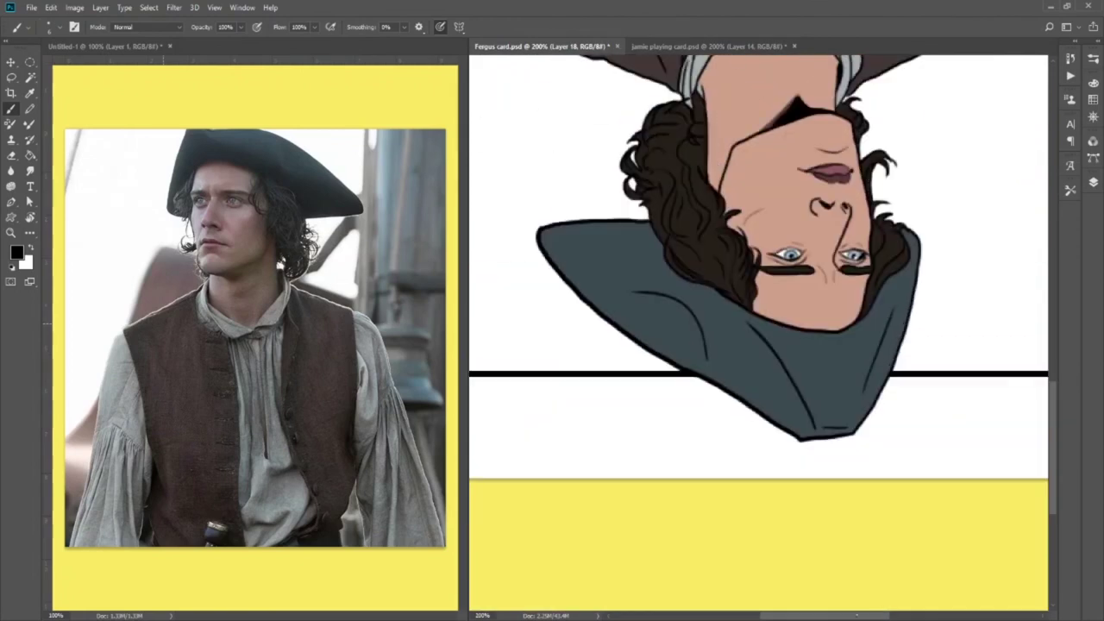
{"action": "scroll", "coordinate": [899, 343], "scroll_direction": "right", "scroll_amount": 3}
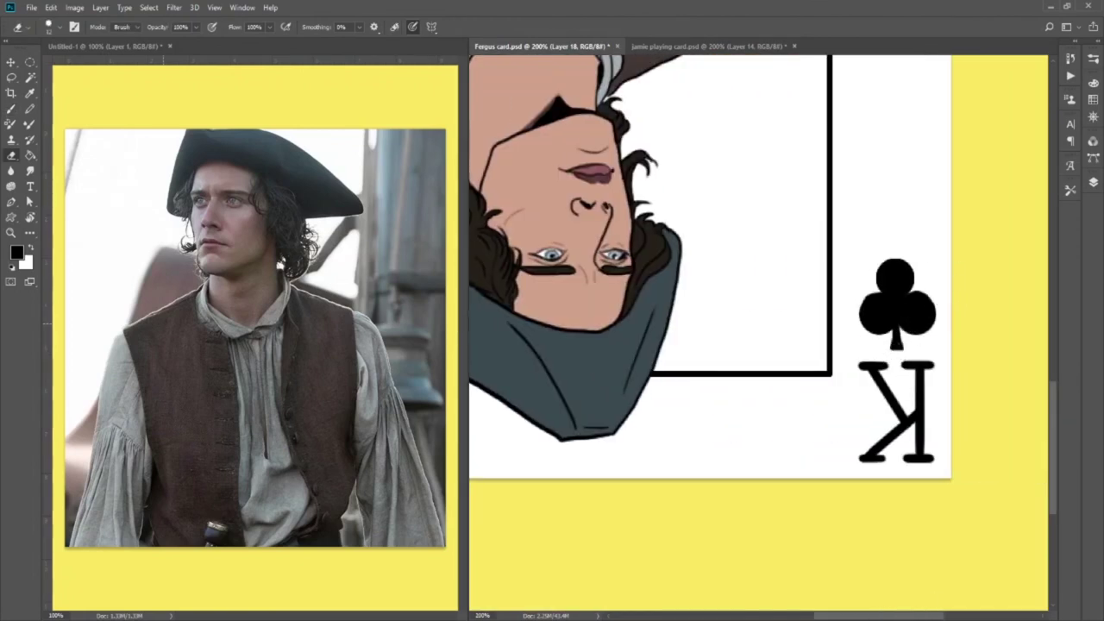
Copy the finished club to a new layer and position the copy below the upper-left K.
{"action": "key", "text": "m"}
{"action": "left_click_drag", "start_coordinate": [849, 245], "coordinate": [943, 355]}
{"action": "key", "text": "ctrl+j"}
{"action": "key", "text": "ctrl+t"}
{"action": "left_click_drag", "start_coordinate": [904, 316], "coordinate": [671, 253]}
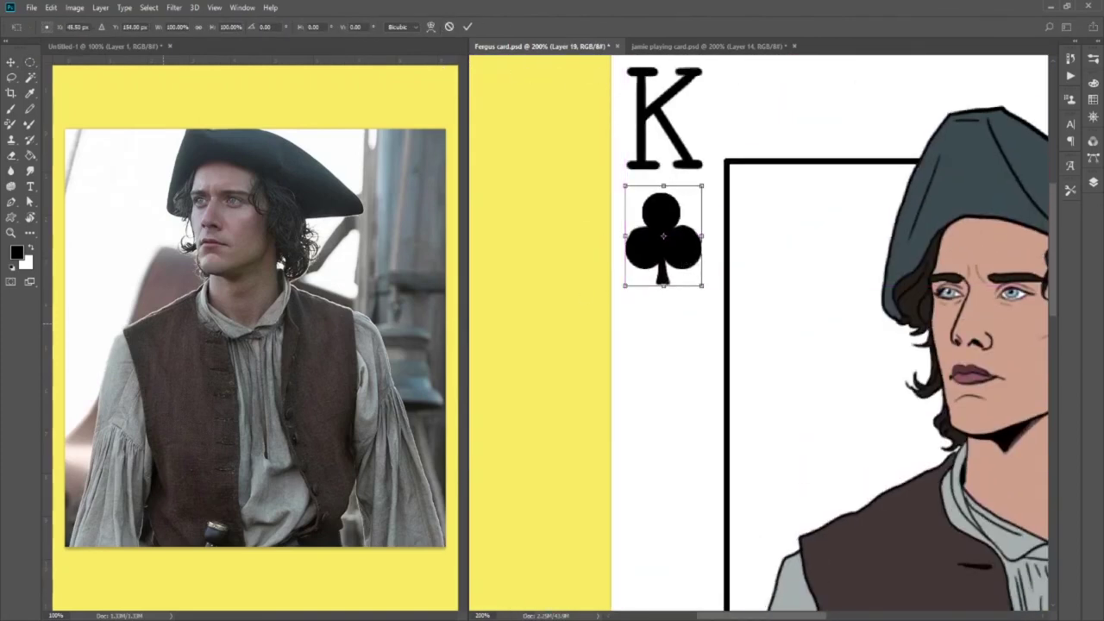
{"action": "key", "text": "Return"}
Select the club above the inverted K in the card's lower-right corner and flip it vertically.
{"action": "left_click_drag", "start_coordinate": [763, 616], "coordinate": [881, 616]}
{"action": "left_click_drag", "start_coordinate": [1053, 254], "coordinate": [1053, 438]}
{"action": "left_click_drag", "start_coordinate": [833, 296], "coordinate": [941, 412]}
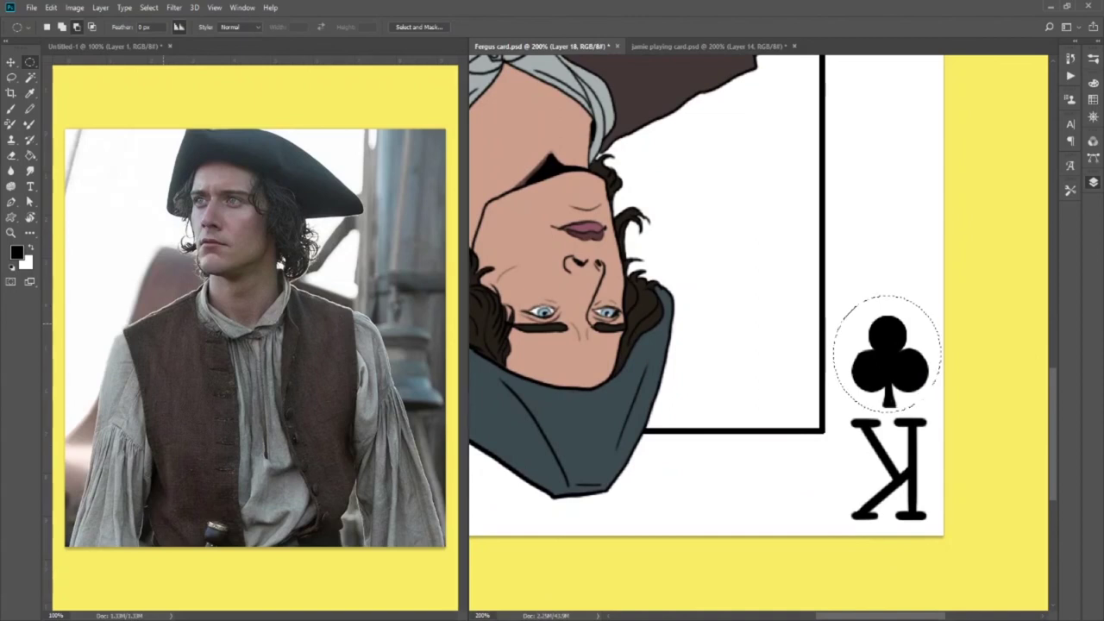
{"action": "key", "text": "ctrl+t"}
{"action": "right_click", "coordinate": [894, 352]}
{"action": "left_click", "coordinate": [972, 555]}
{"action": "key", "text": "Return"}
{"action": "key", "text": "ctrl+minus"}
{"action": "key", "text": "ctrl+minus"}
{"action": "key", "text": "ctrl+minus"}
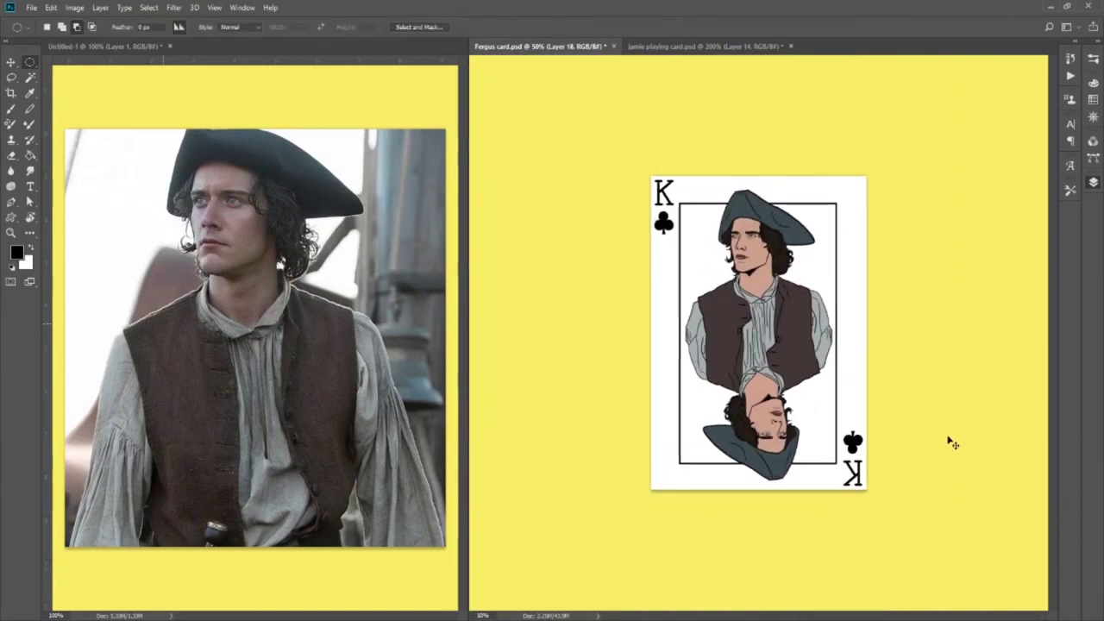
{"action": "key", "text": "z"}
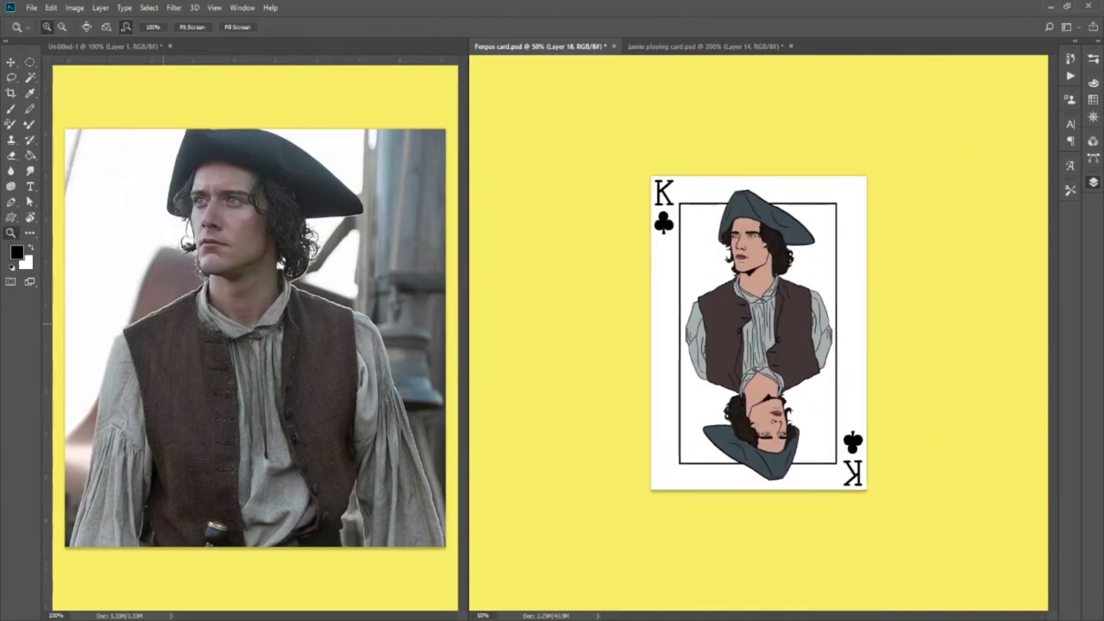
{"action": "key", "text": "ctrl+plus"}
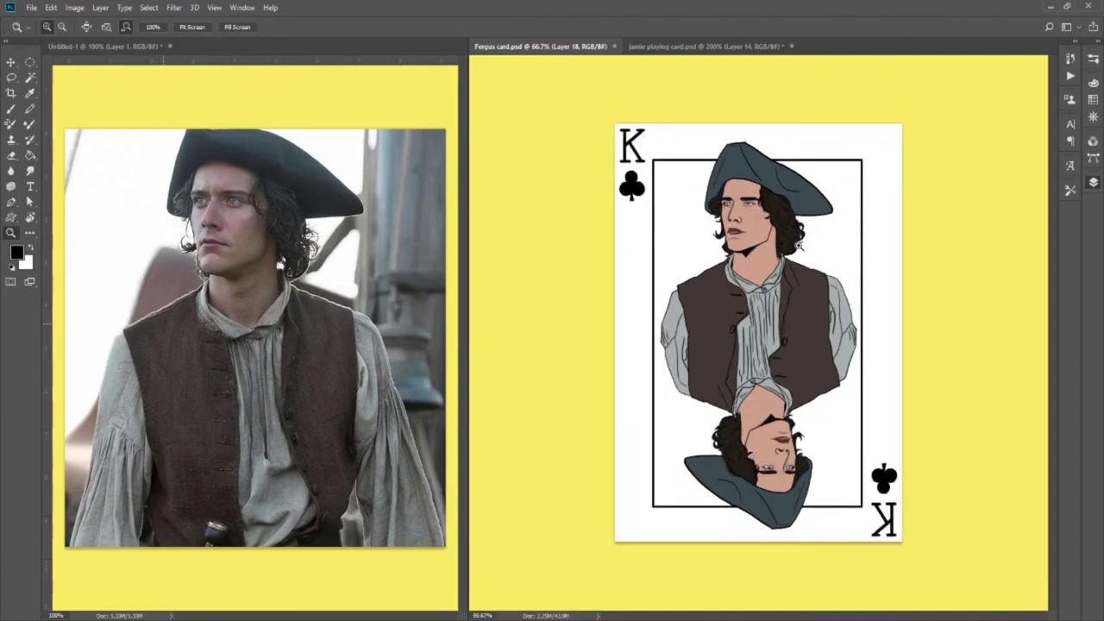
Switch to jamie playing card.psd and copy the layers that make up its blue tartan background.
{"action": "key", "text": "ctrl+Tab"}
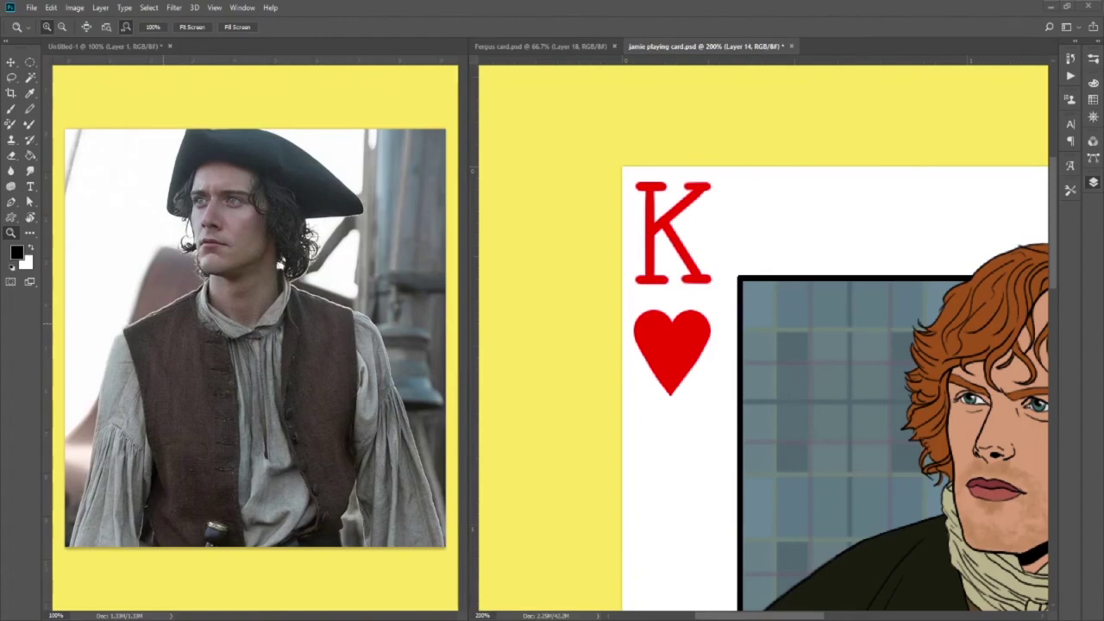
{"action": "left_click", "coordinate": [927, 458]}
{"action": "left_click", "coordinate": [926, 458]}
{"action": "left_click", "coordinate": [1031, 311], "text": "shift"}
{"action": "key", "text": "ctrl+c"}
Paste the tartan layers into Fergus card.psd and move them behind the figures and the black frame.
{"action": "left_click", "coordinate": [580, 47]}
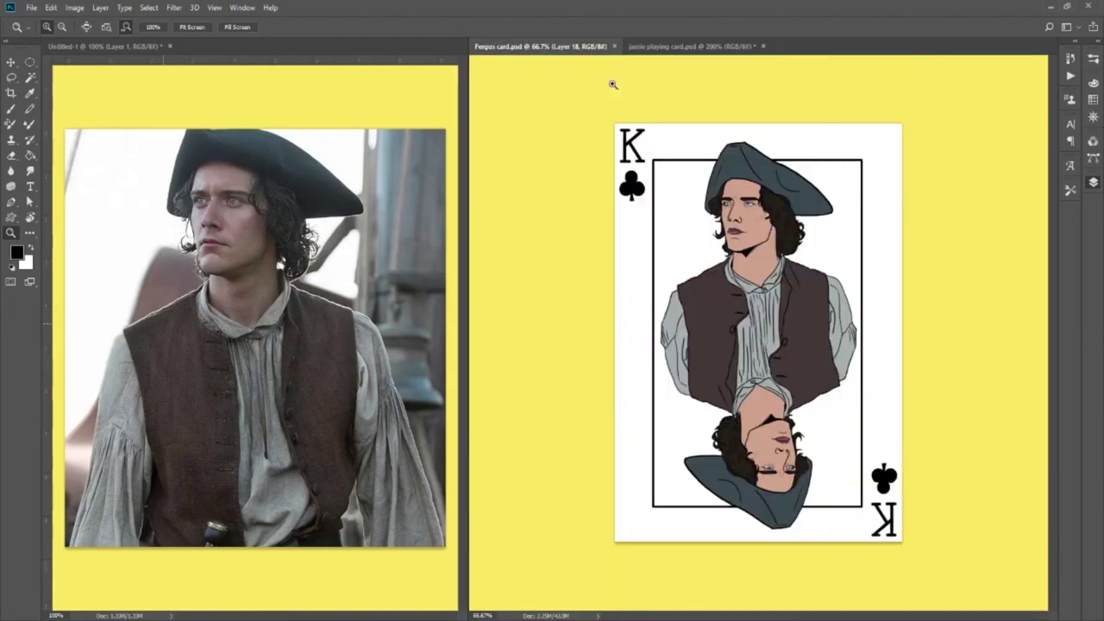
{"action": "key", "text": "ctrl+v"}
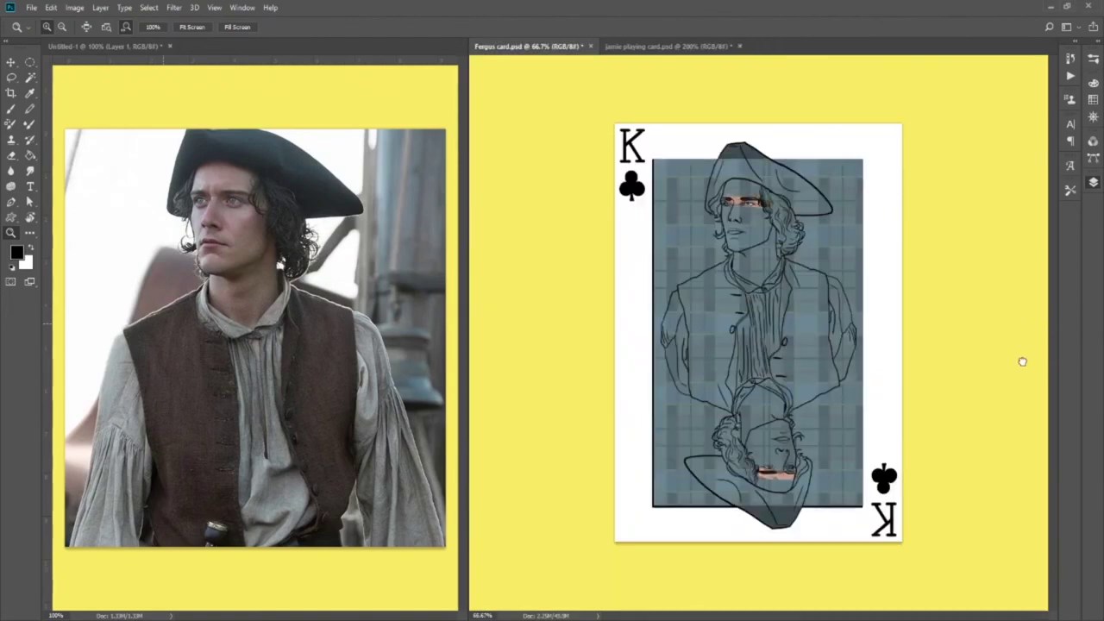
{"action": "key", "text": "ctrl+bracketleft"}
{"action": "key", "text": "e"}
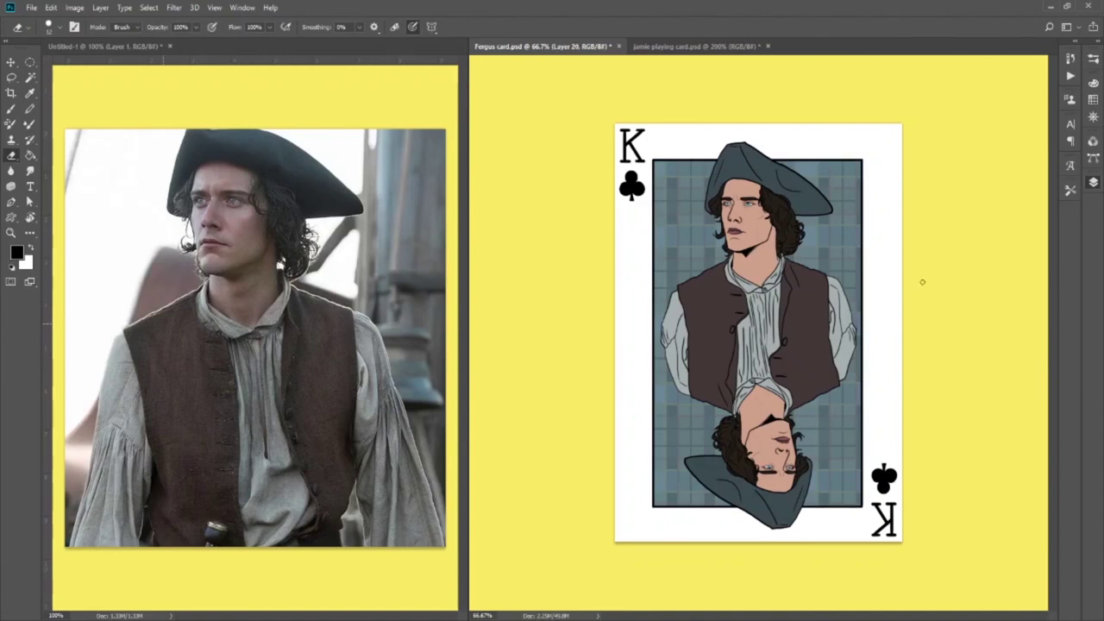
Group the pasted tartan layers and name the group bkg.
{"action": "key", "text": "z"}
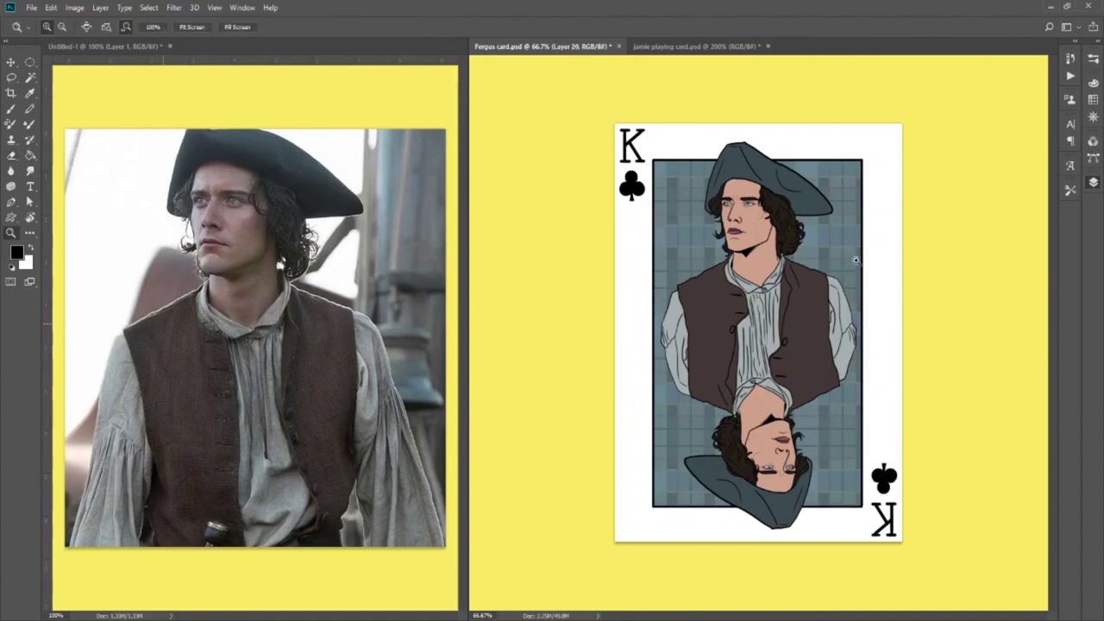
{"action": "key", "text": "ctrl+g"}
{"action": "left_click", "coordinate": [966, 436]}
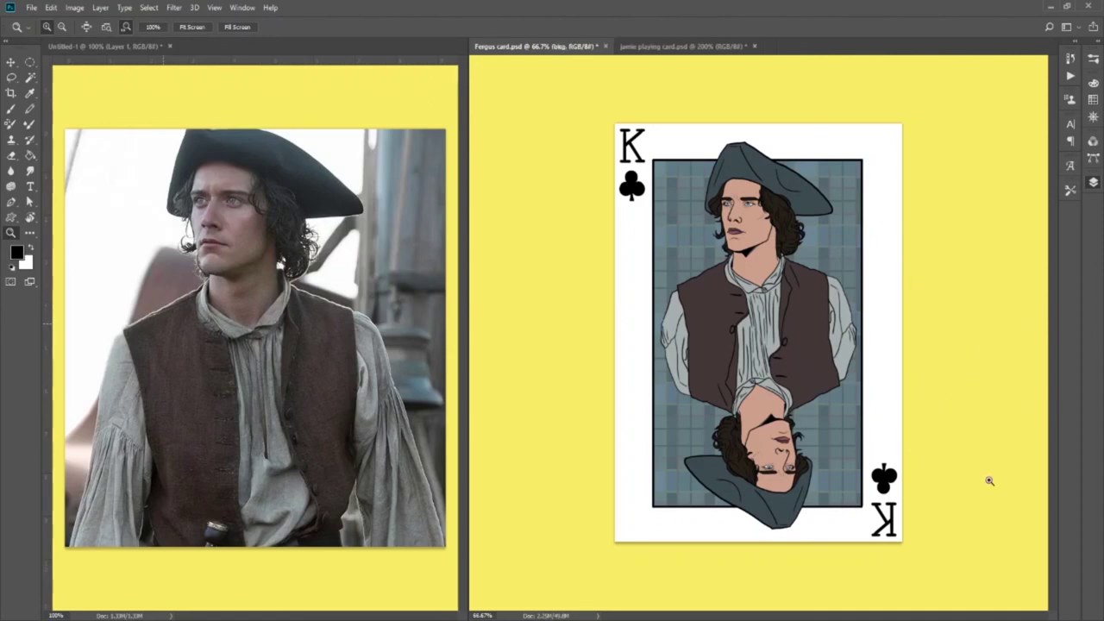